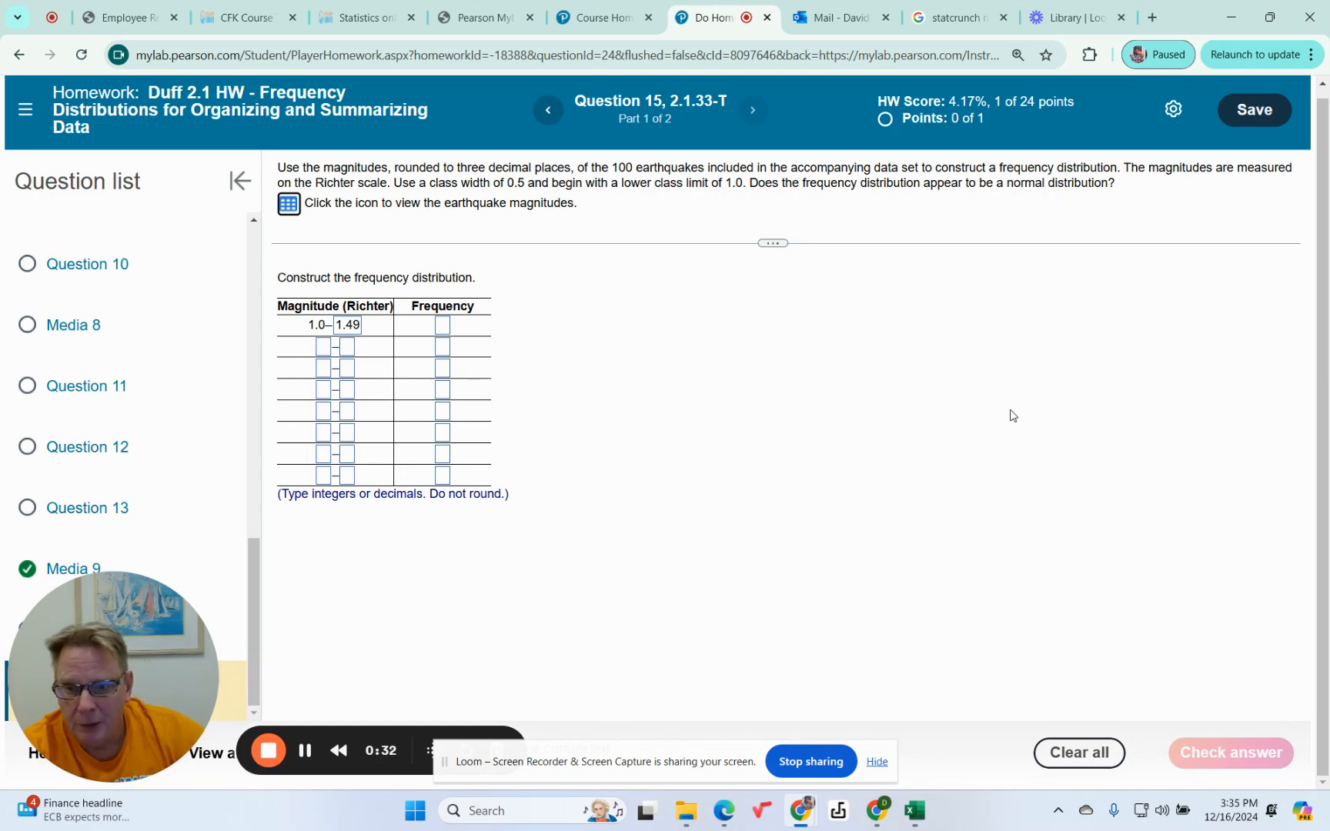
Open the earthquake magnitudes data set in StatCrunch and maximize its window.
{"action": "left_click", "coordinate": [289, 205]}
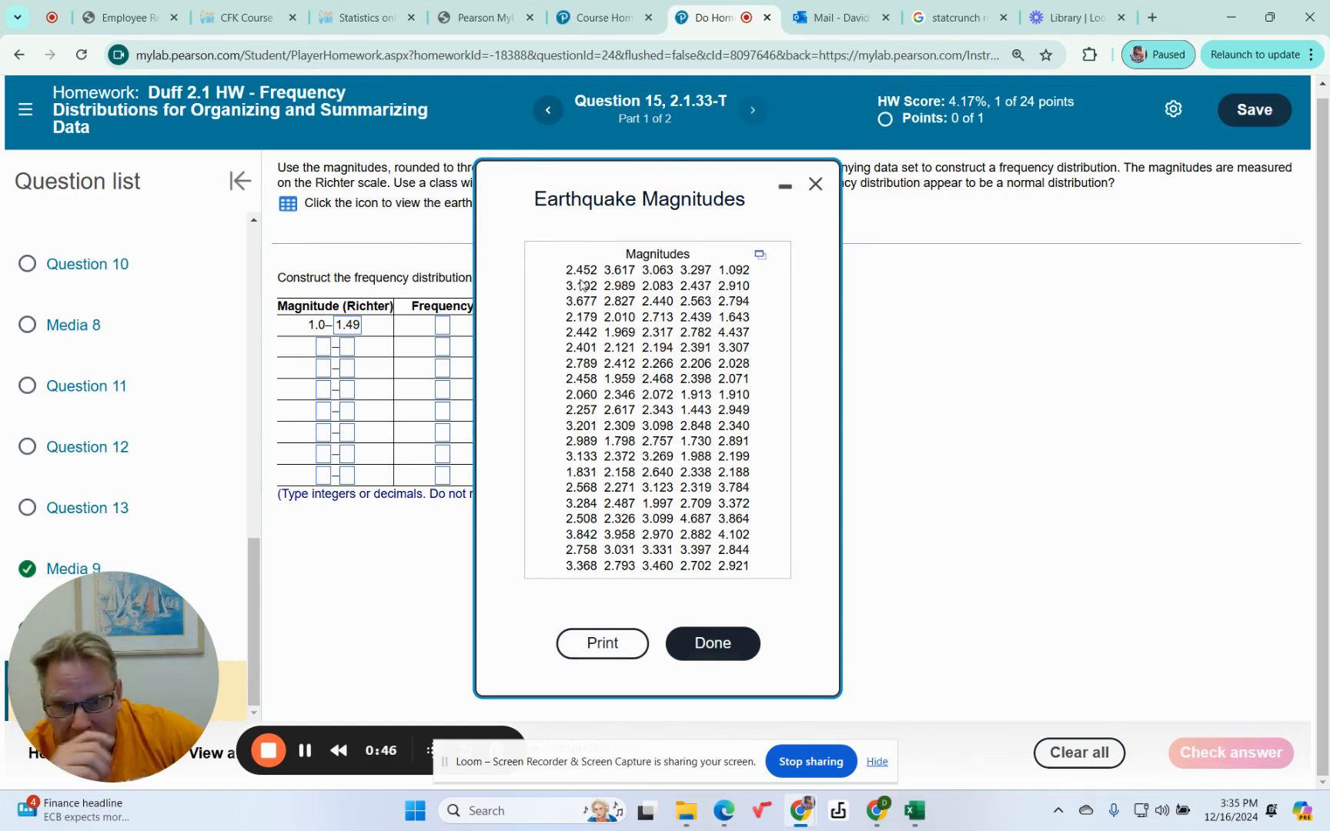
{"action": "left_click_drag", "start_coordinate": [608, 183], "coordinate": [605, 239]}
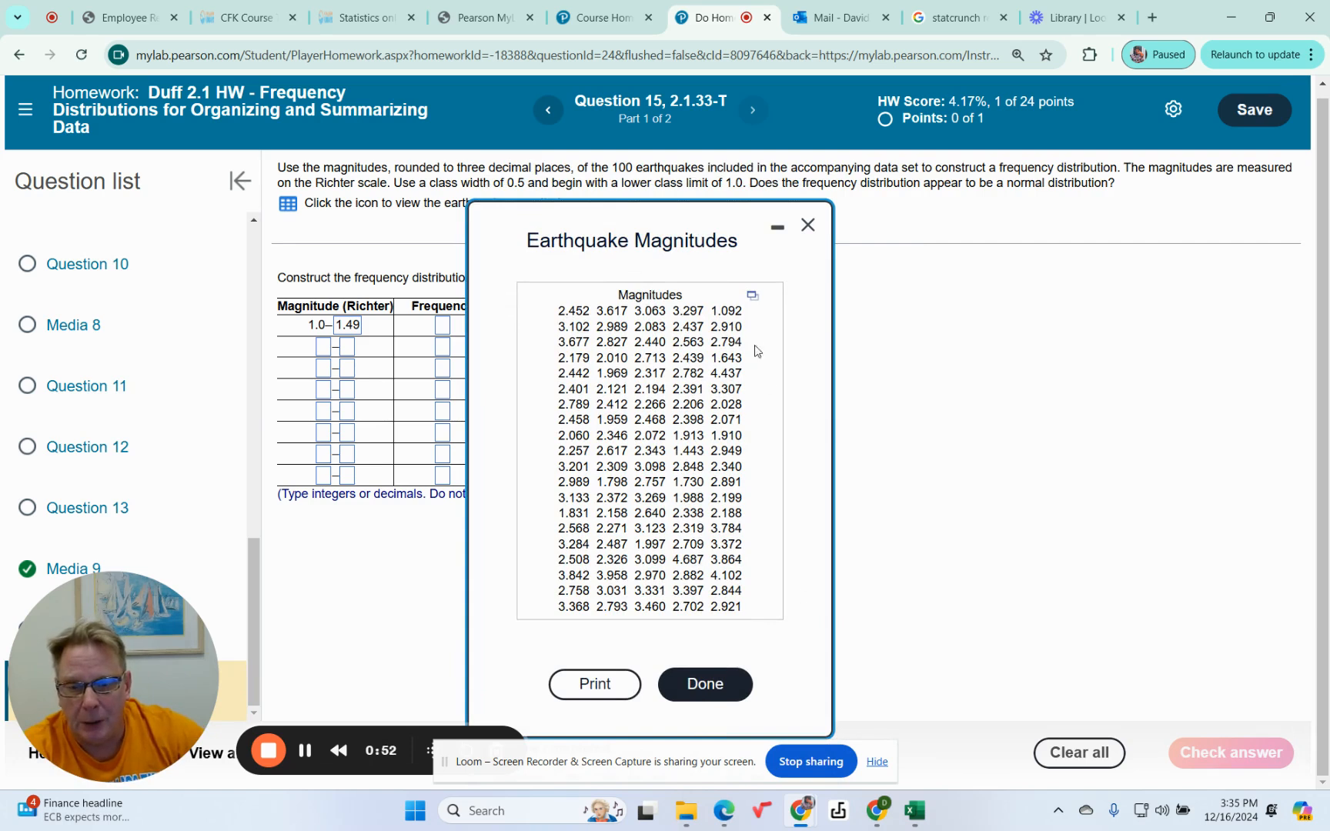
{"action": "left_click", "coordinate": [752, 297]}
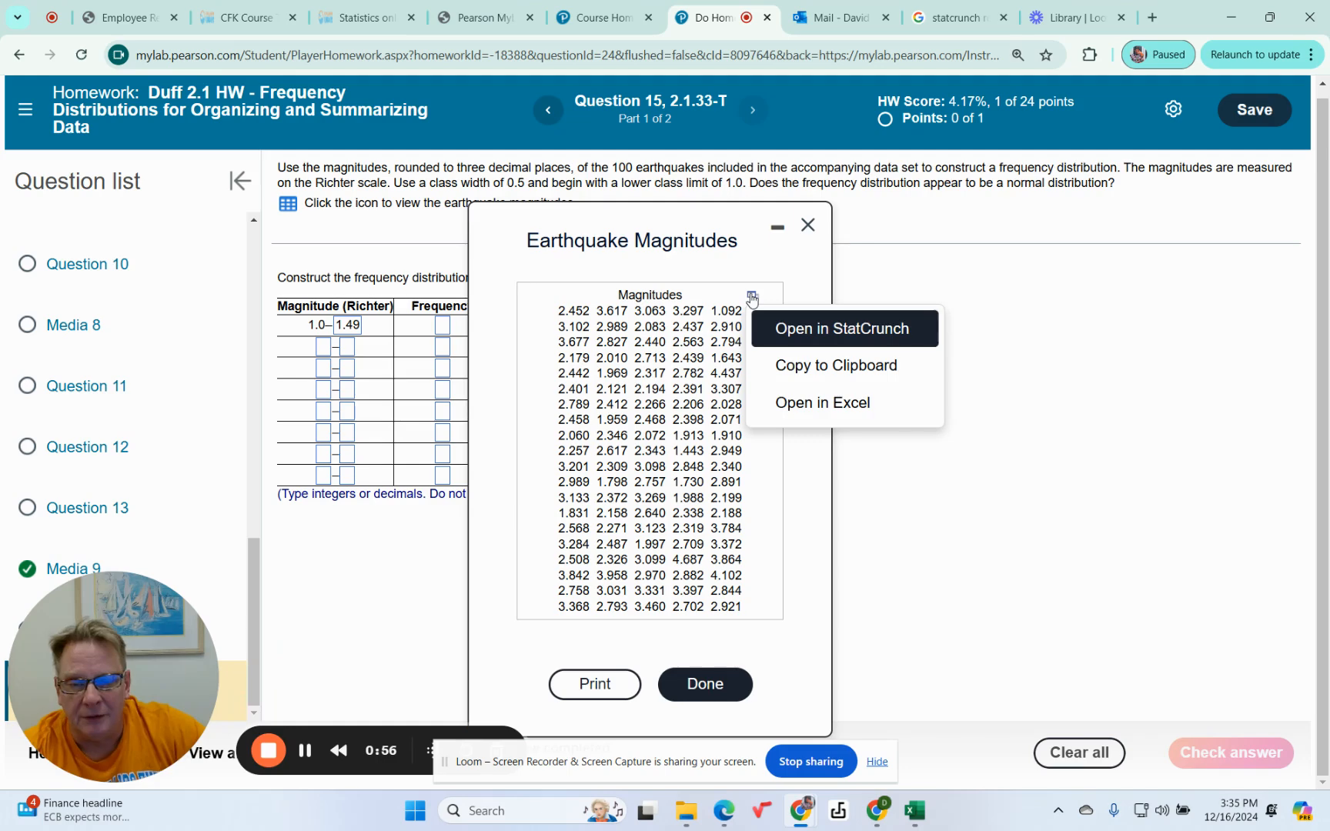
{"action": "left_click", "coordinate": [806, 334]}
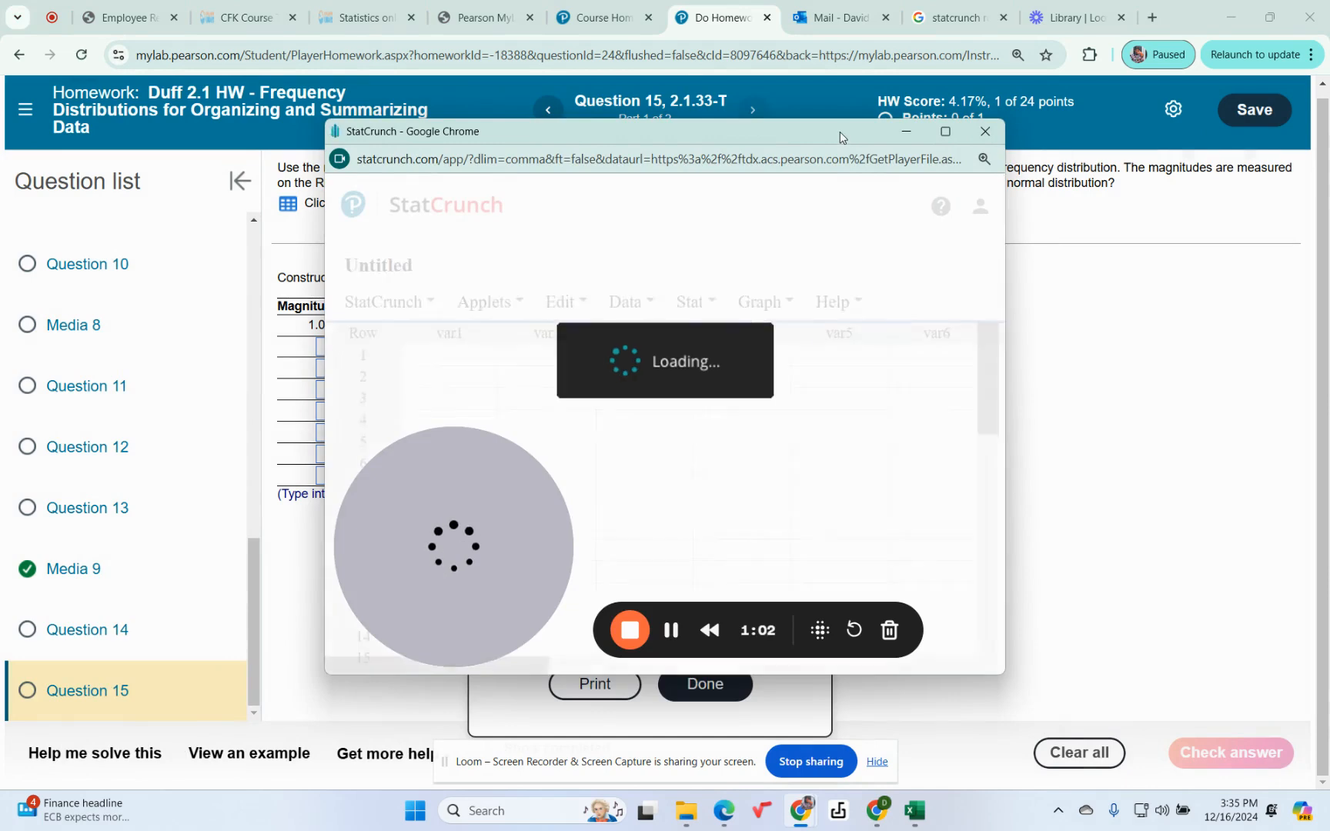
{"action": "left_click", "coordinate": [945, 132]}
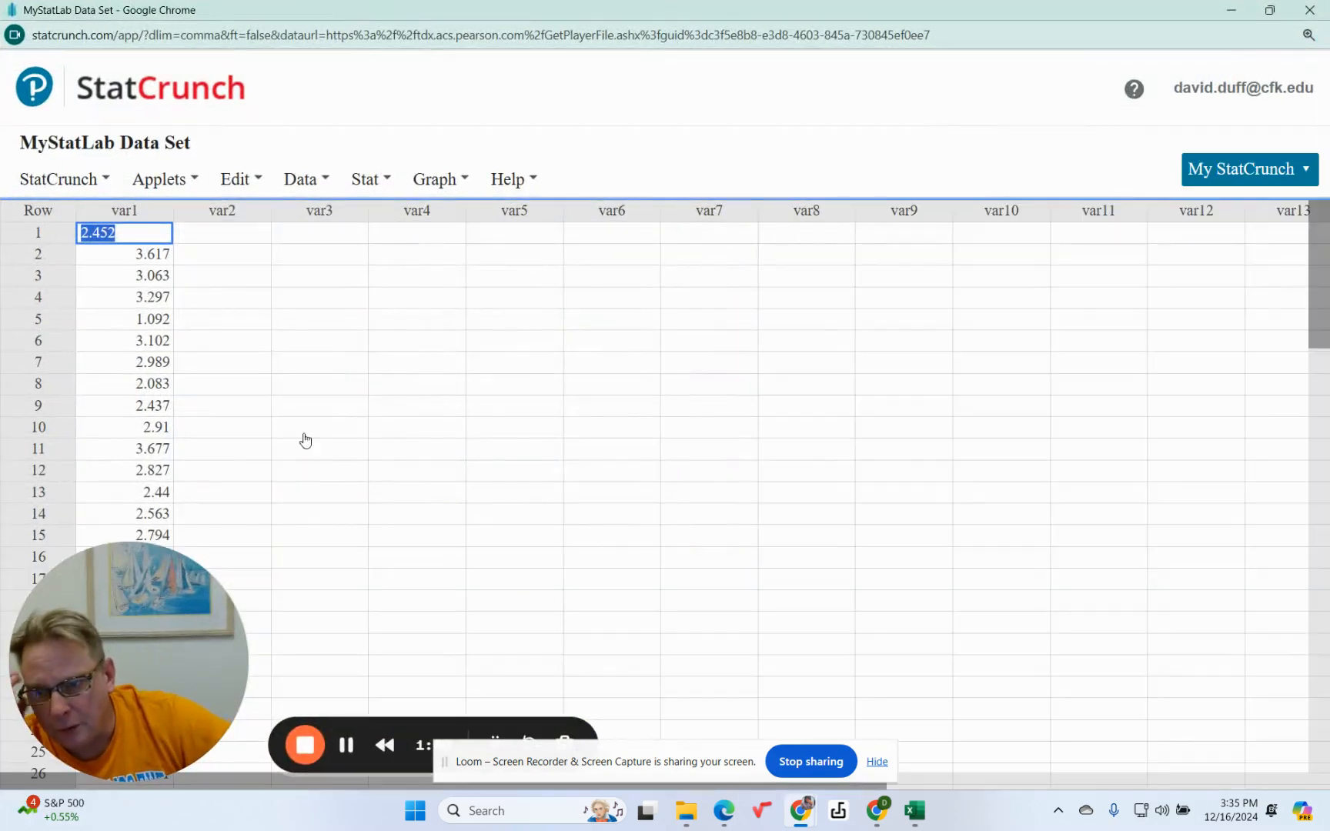
{"action": "left_click_drag", "start_coordinate": [165, 747], "coordinate": [906, 772]}
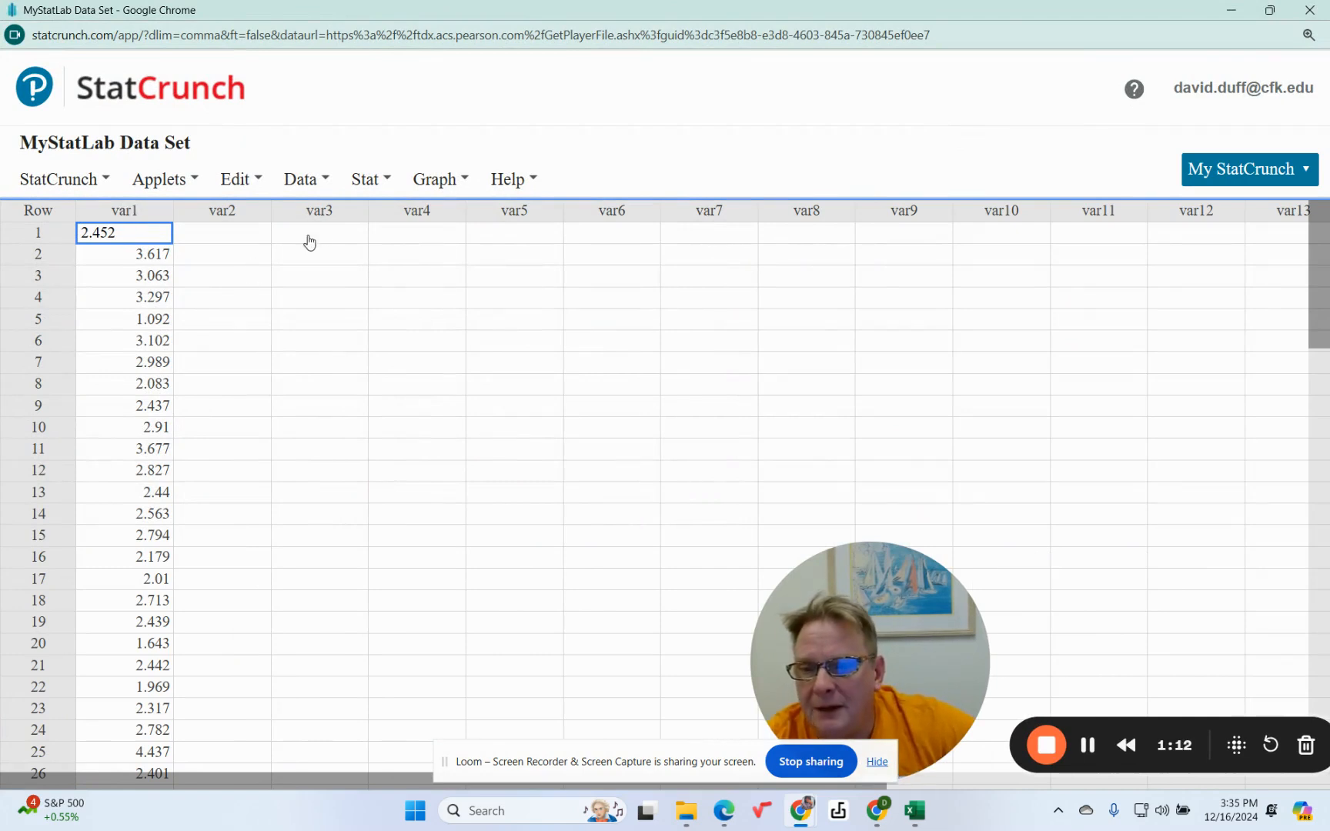
{"action": "left_click", "coordinate": [387, 183]}
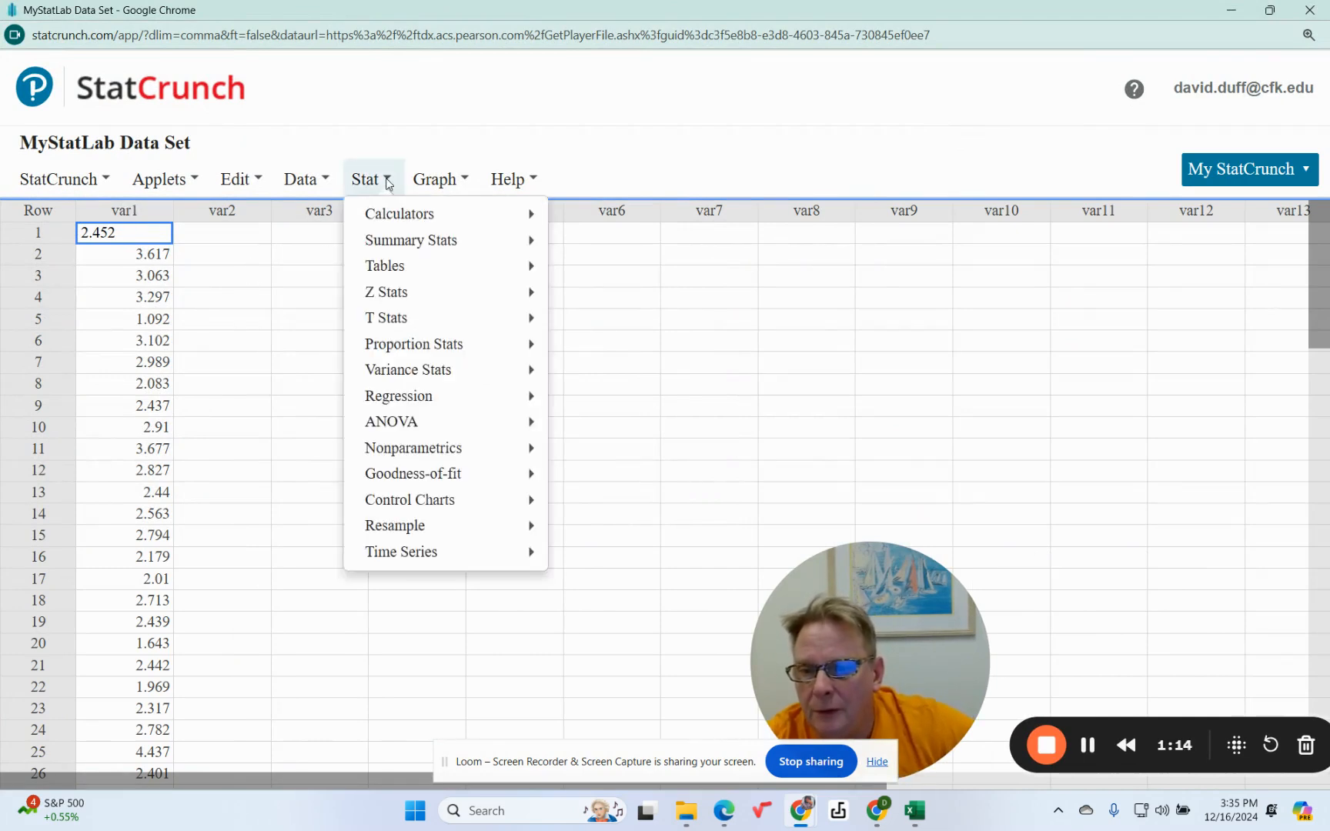
{"action": "mouse_move", "coordinate": [407, 273]}
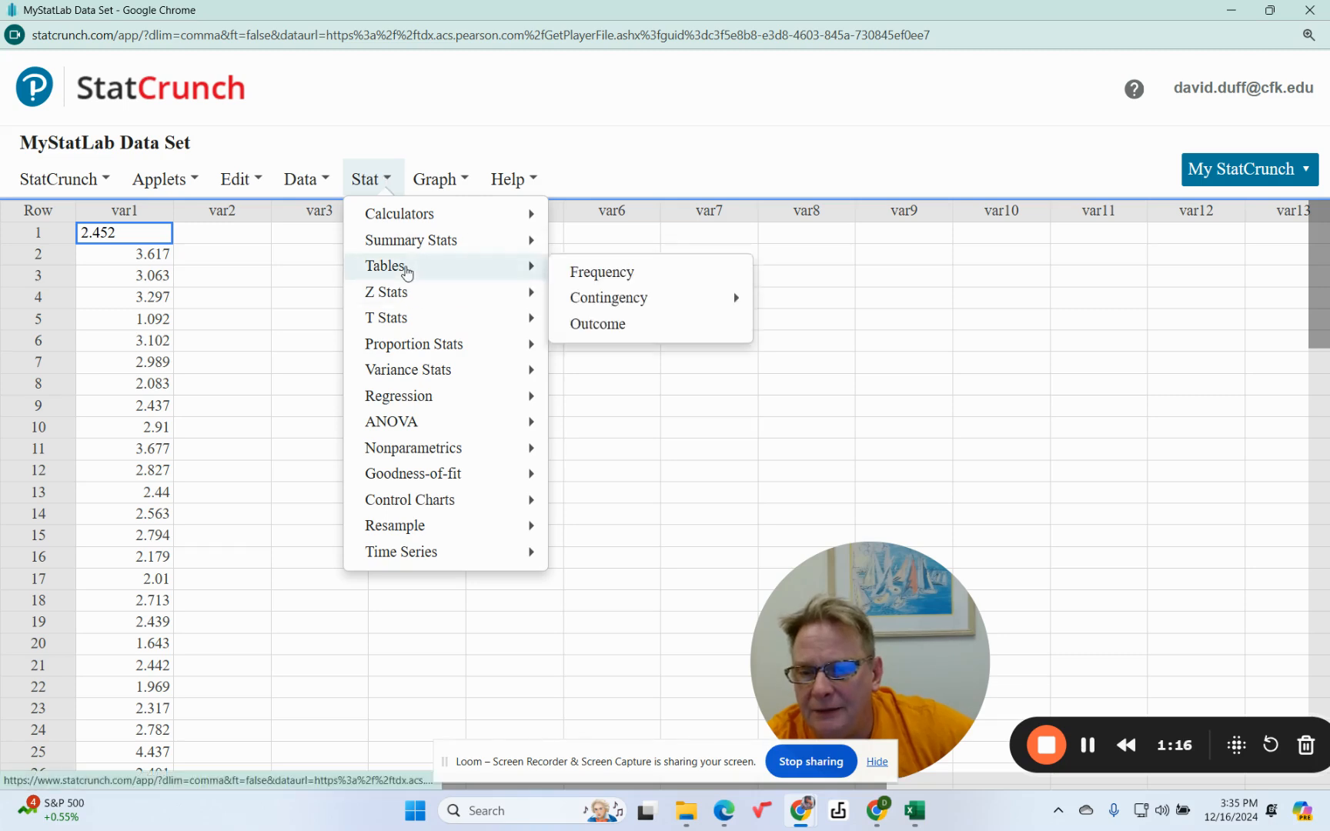
{"action": "left_click", "coordinate": [604, 273]}
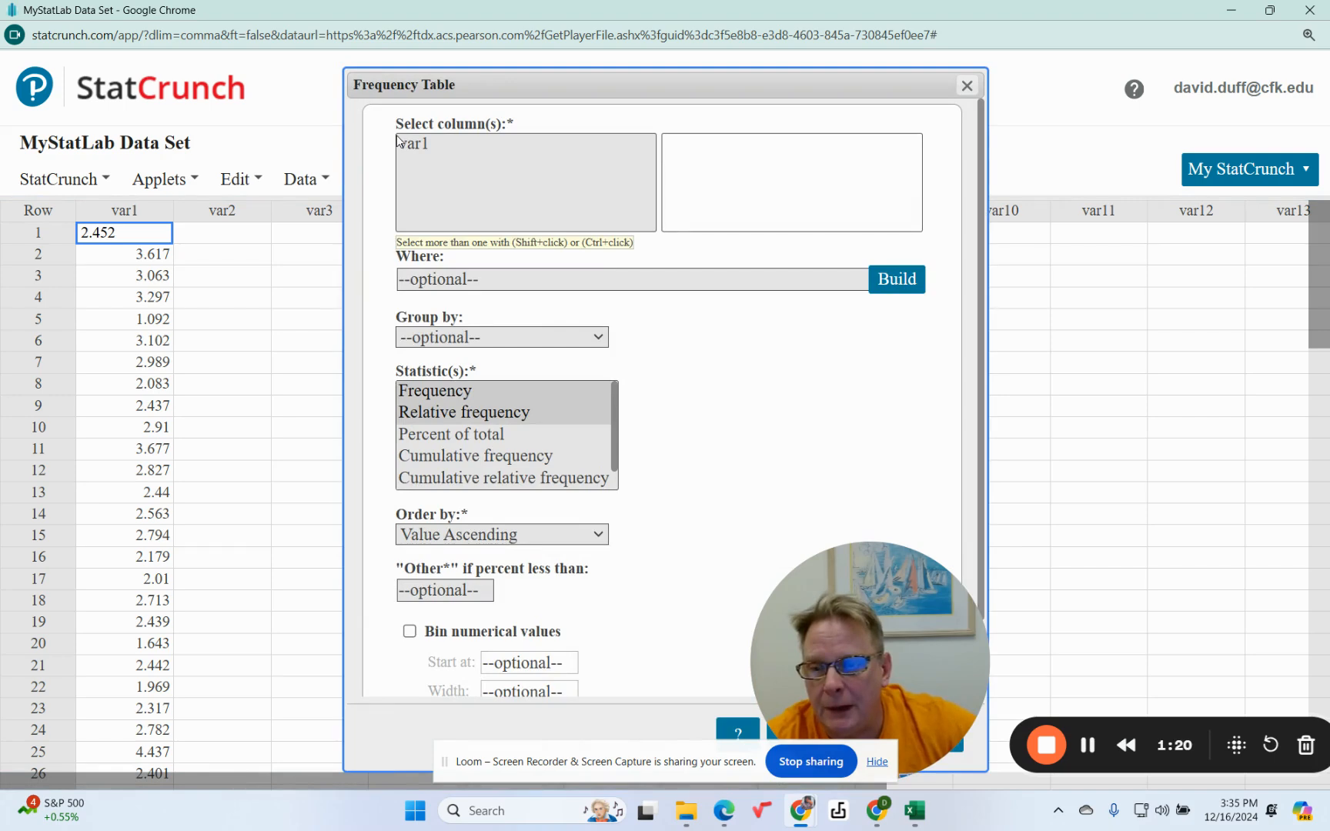
{"action": "left_click", "coordinate": [967, 85]}
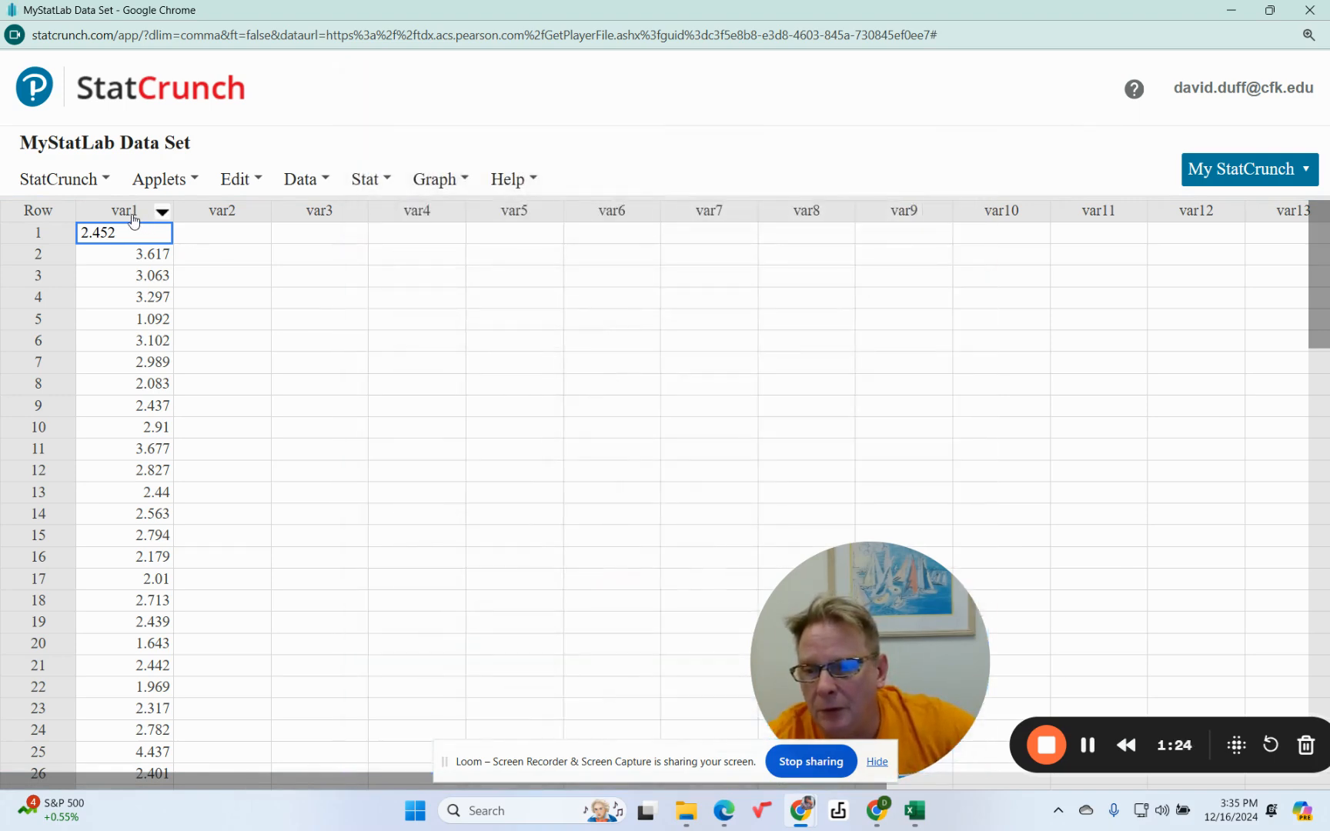
Rename the var1 column as Earthquakes.
{"action": "left_click", "coordinate": [132, 214]}
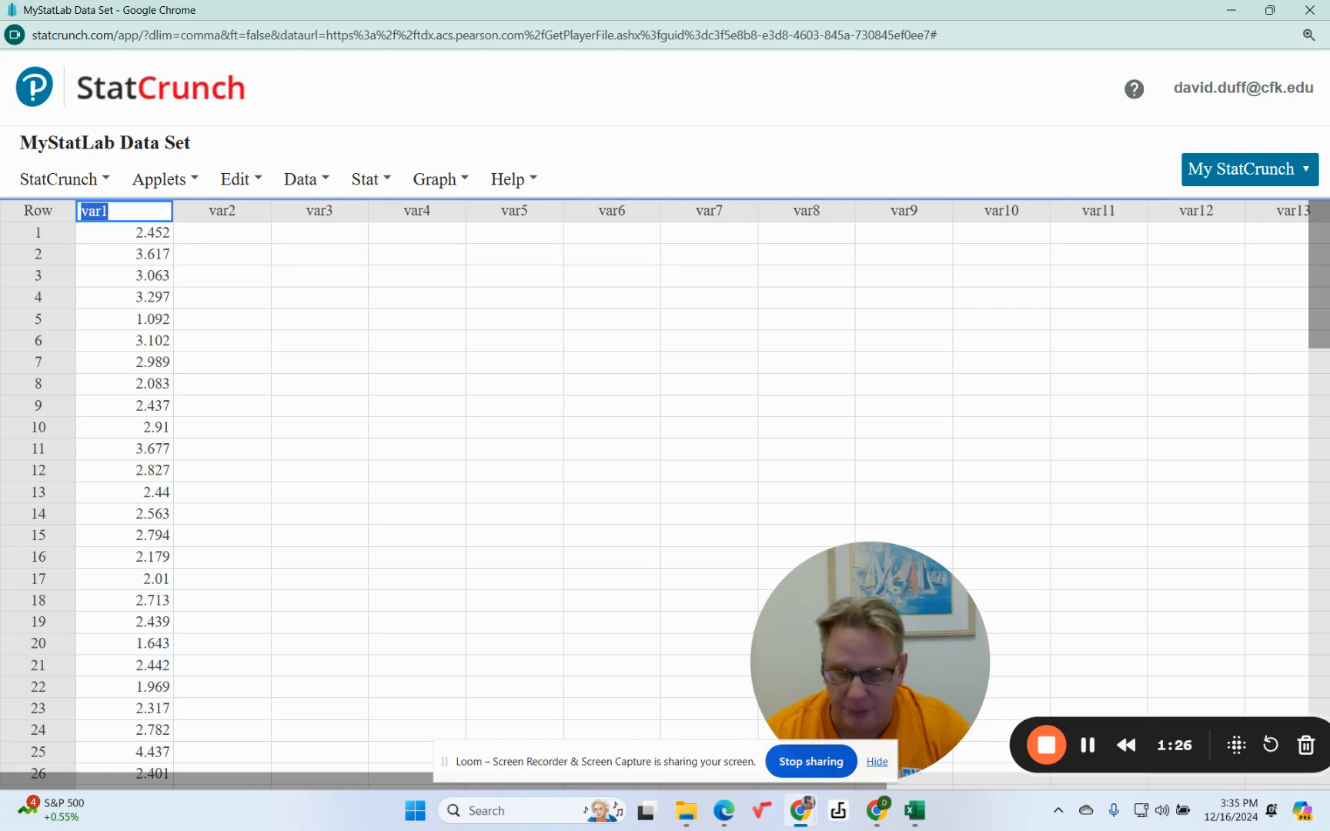
{"action": "type", "text": "Earthqua"}
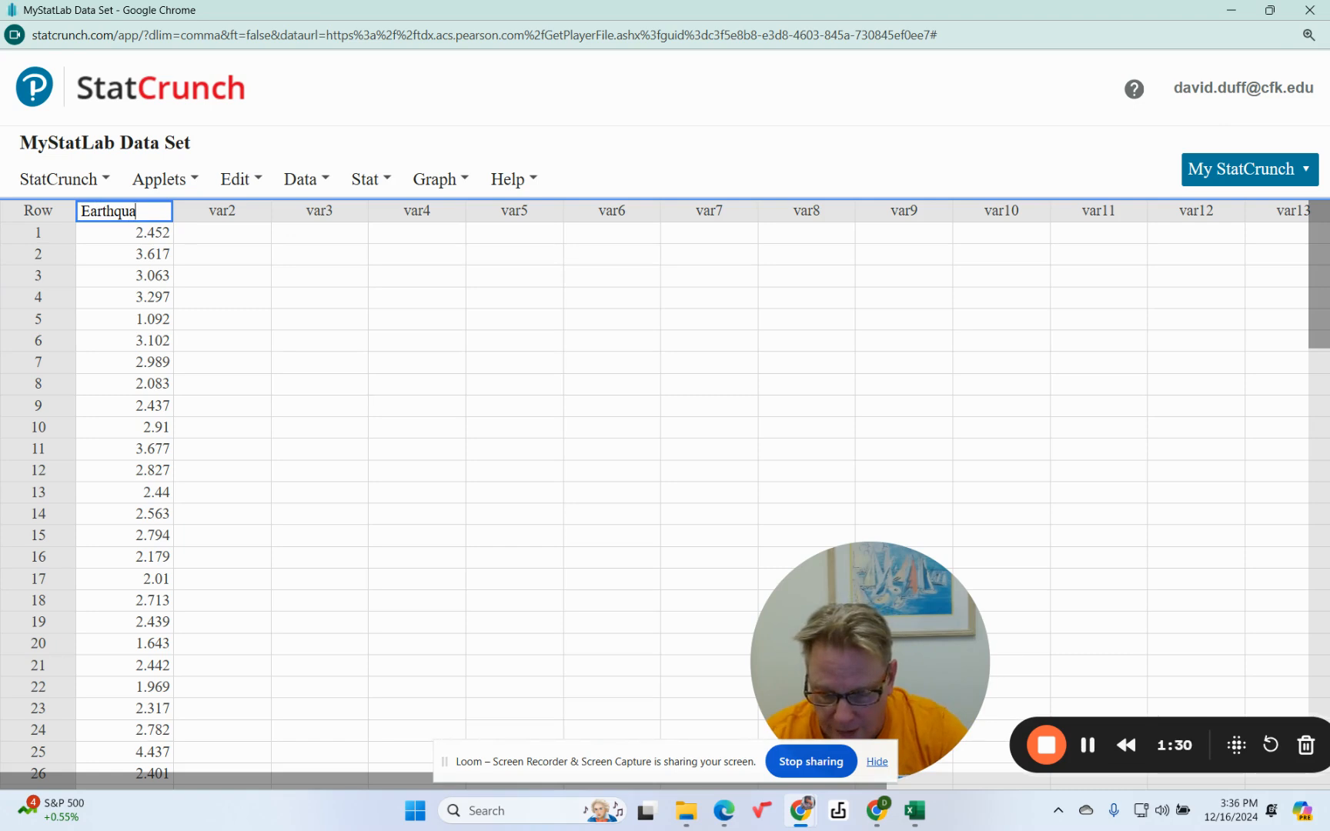
{"action": "type", "text": "kes"}
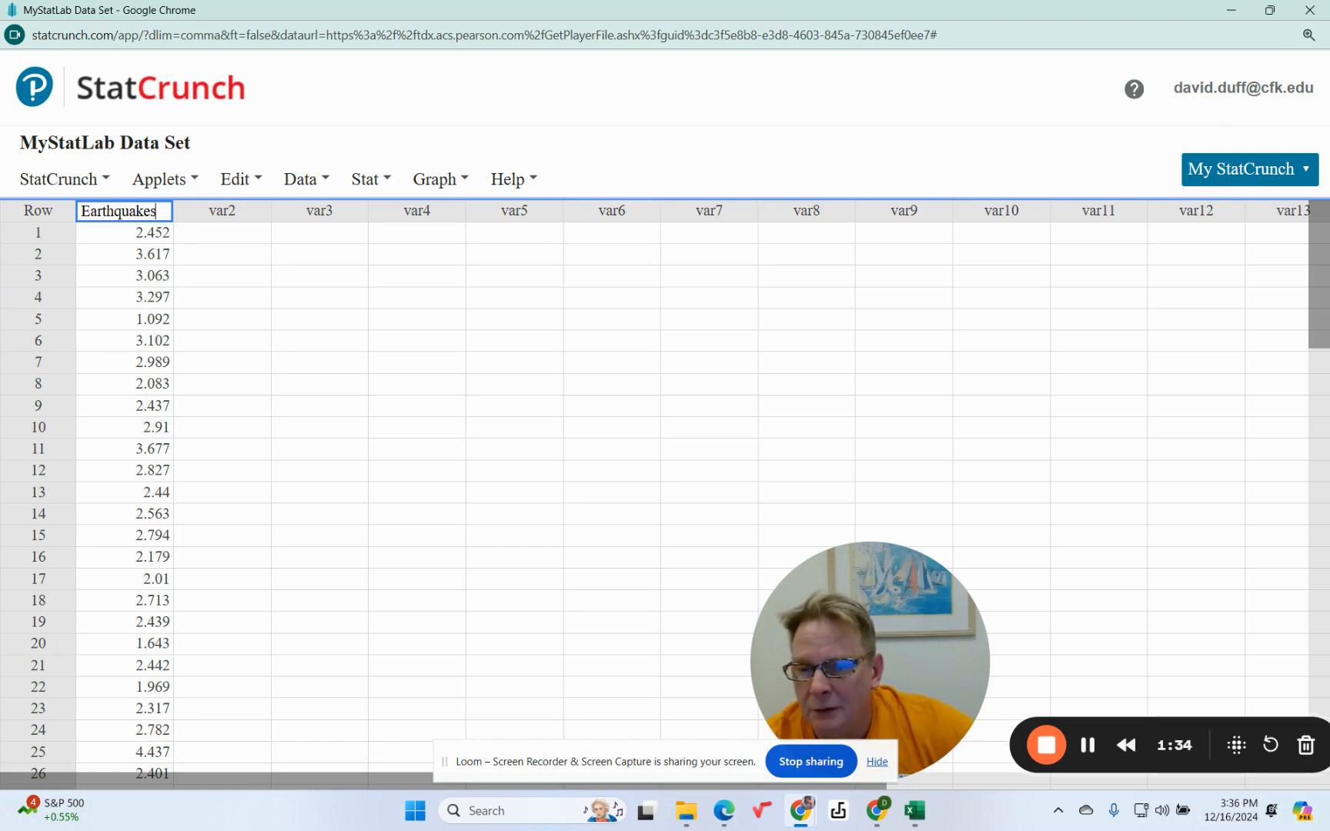
{"action": "left_click", "coordinate": [543, 388]}
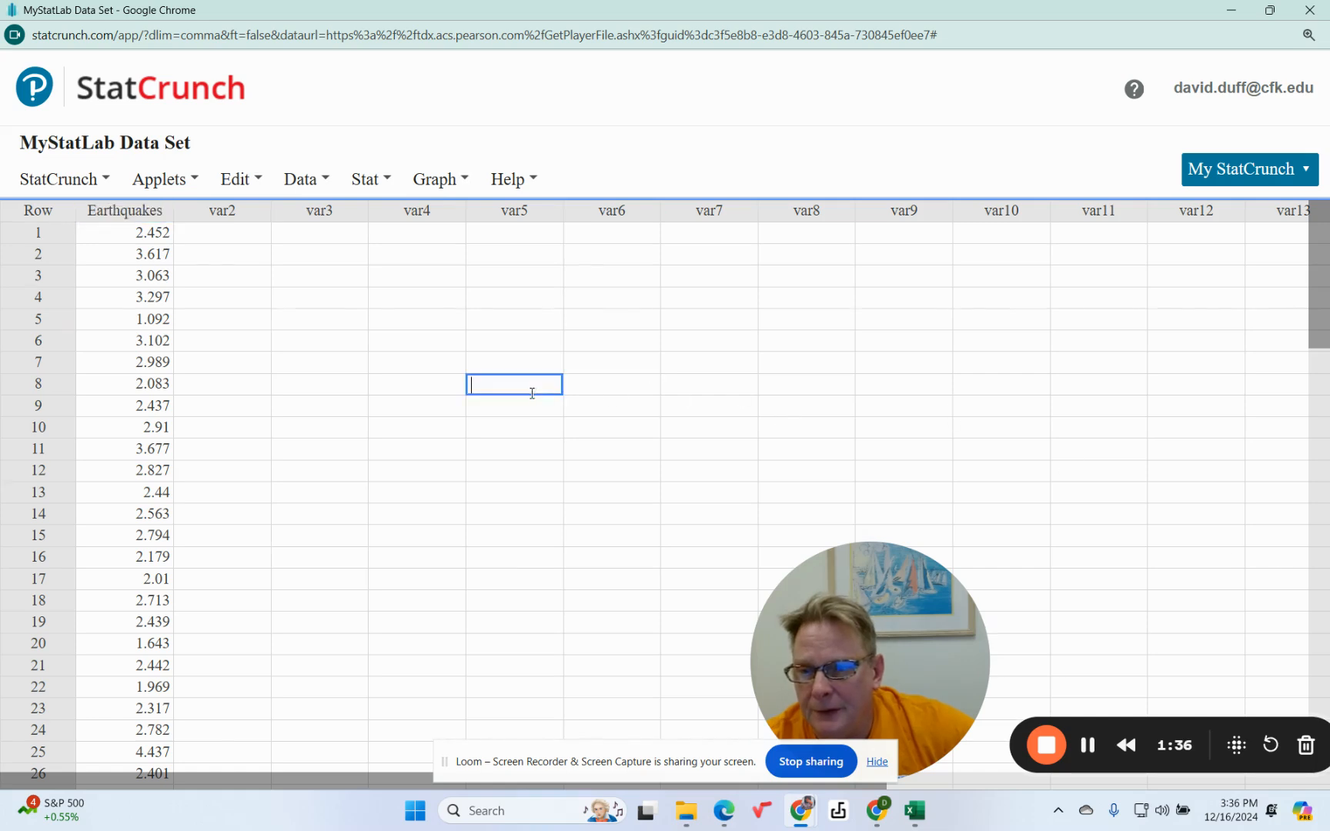
Open the Frequency table tool and select the Earthquakes column for it.
{"action": "left_click", "coordinate": [384, 182]}
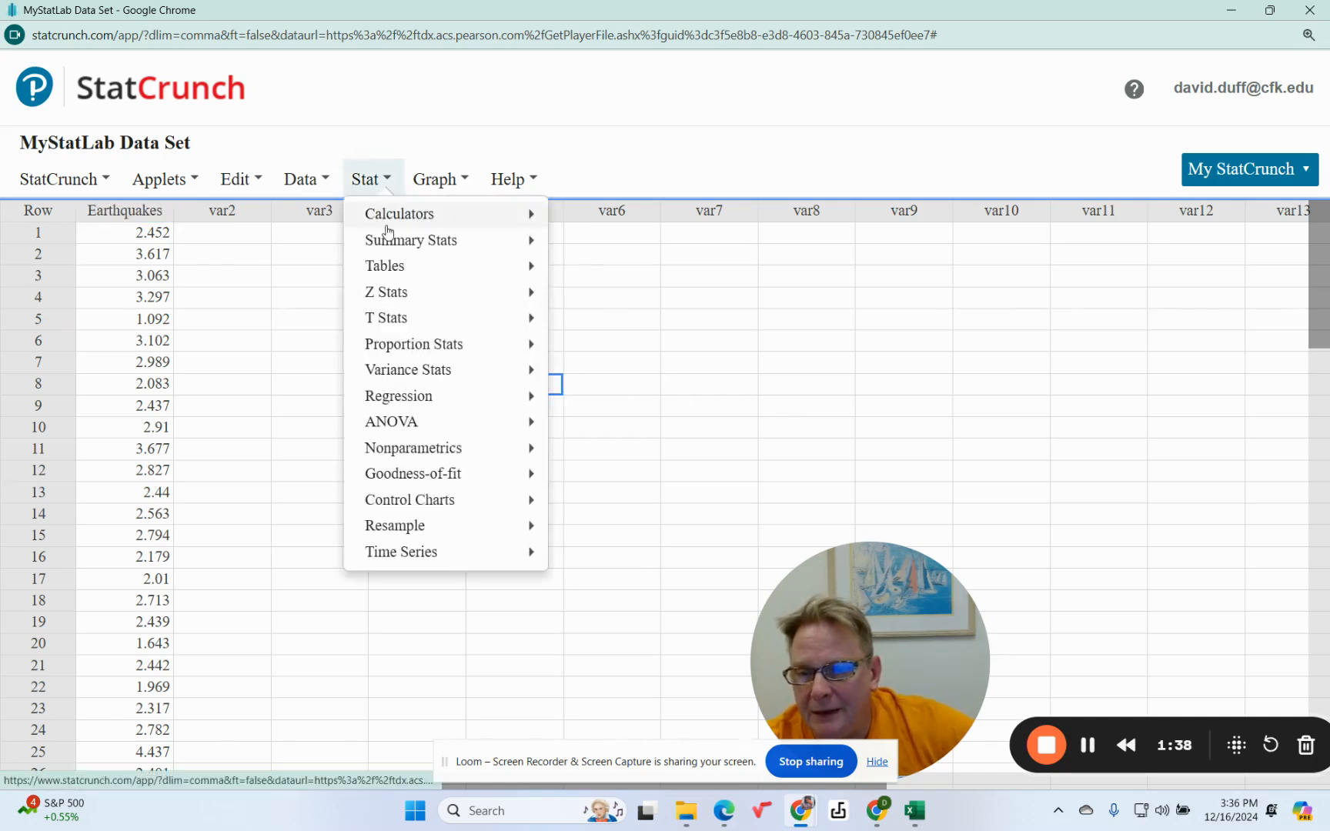
{"action": "mouse_move", "coordinate": [465, 274]}
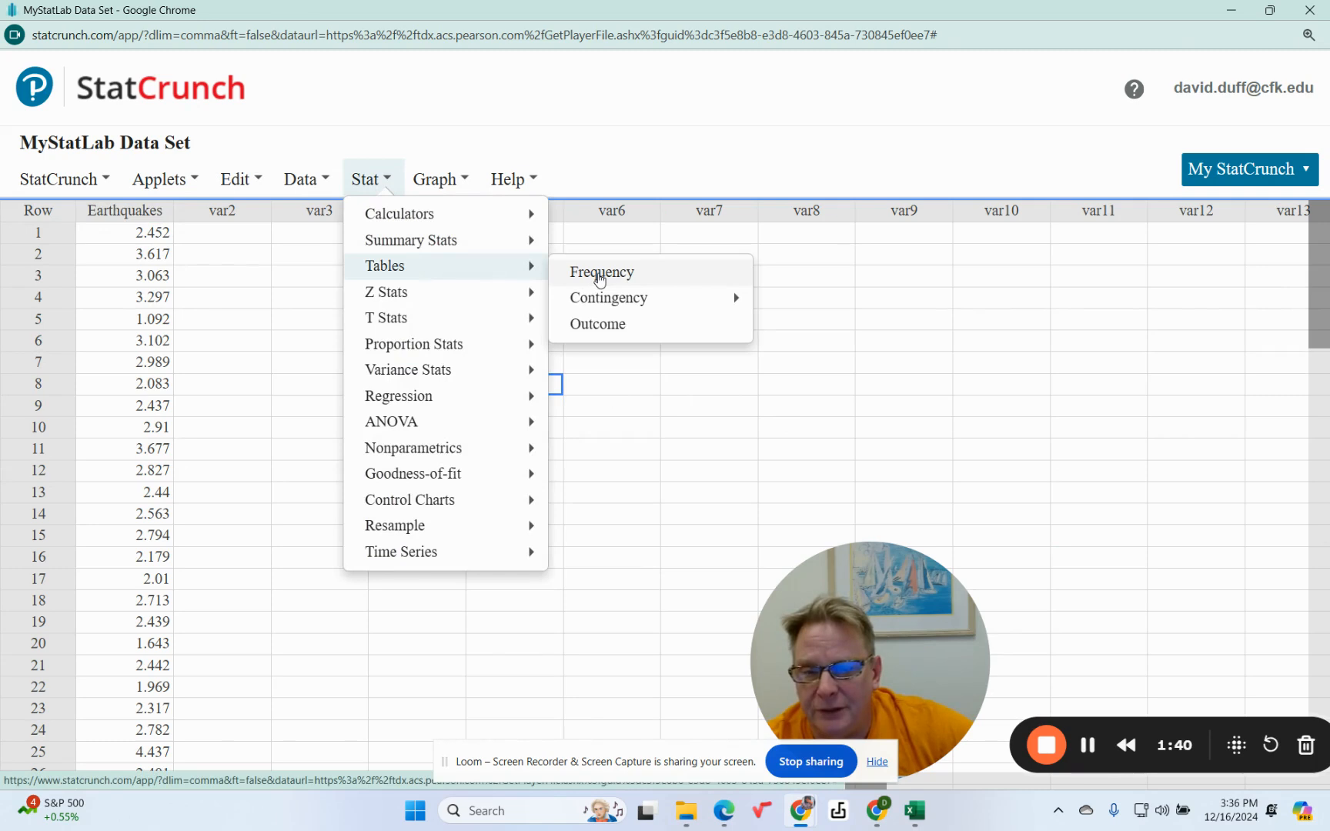
{"action": "left_click", "coordinate": [599, 279]}
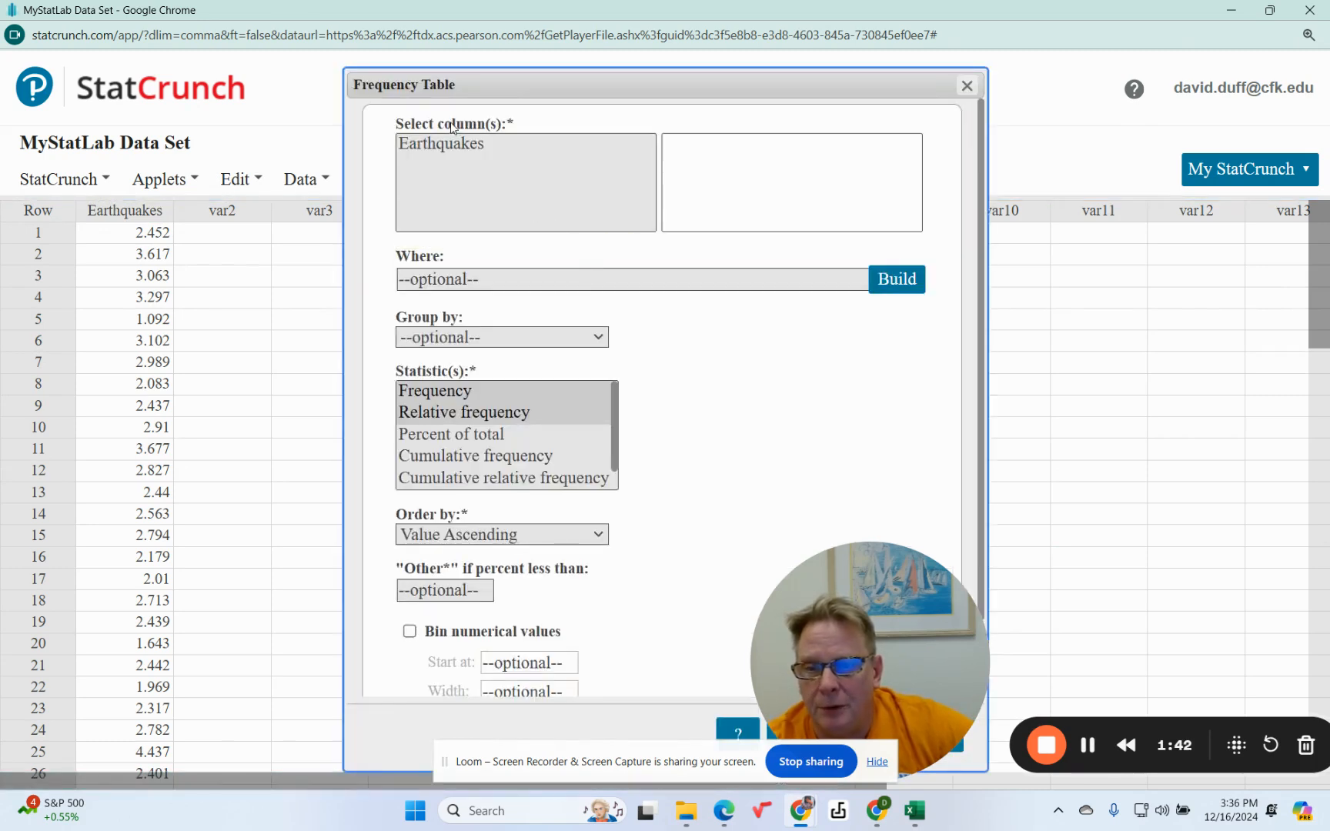
{"action": "left_click", "coordinate": [445, 146]}
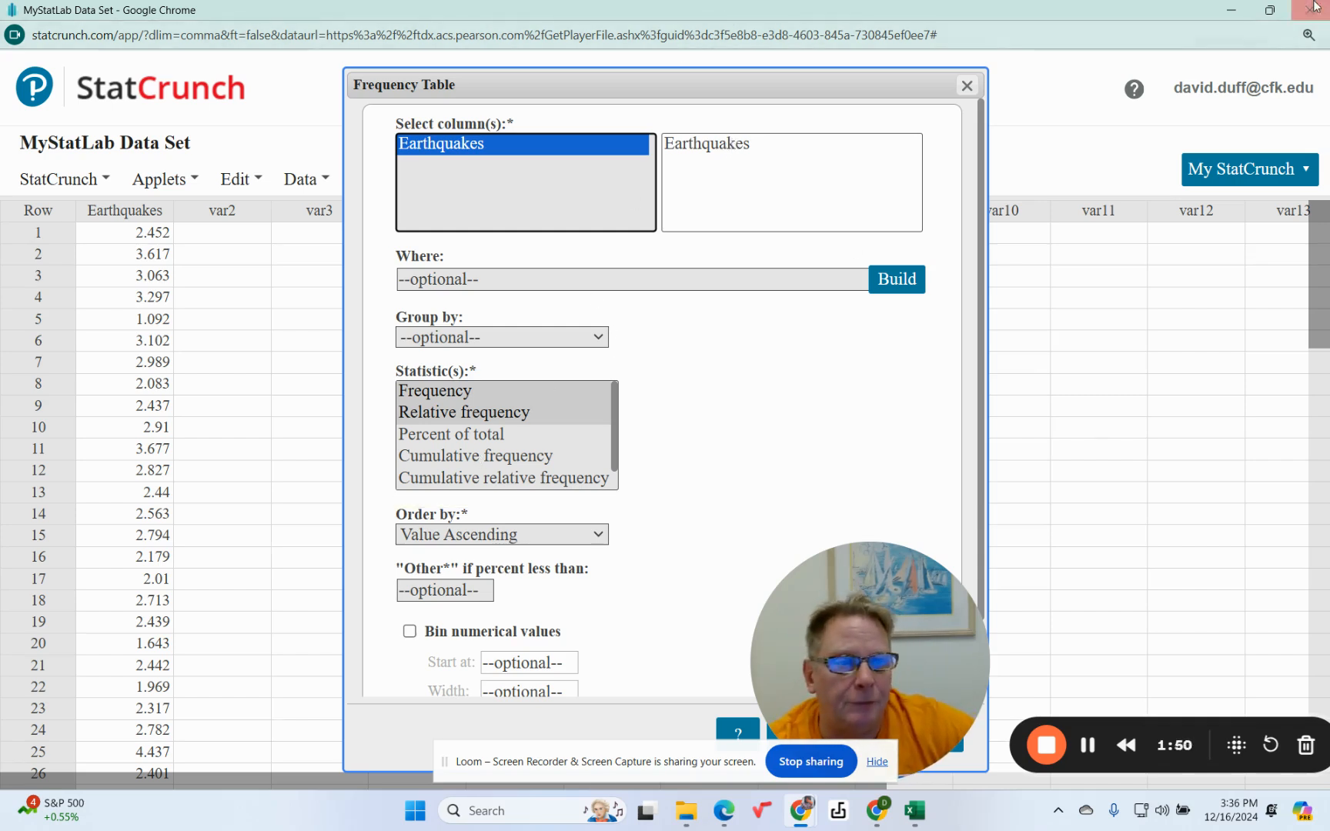
{"action": "left_click", "coordinate": [1266, 12]}
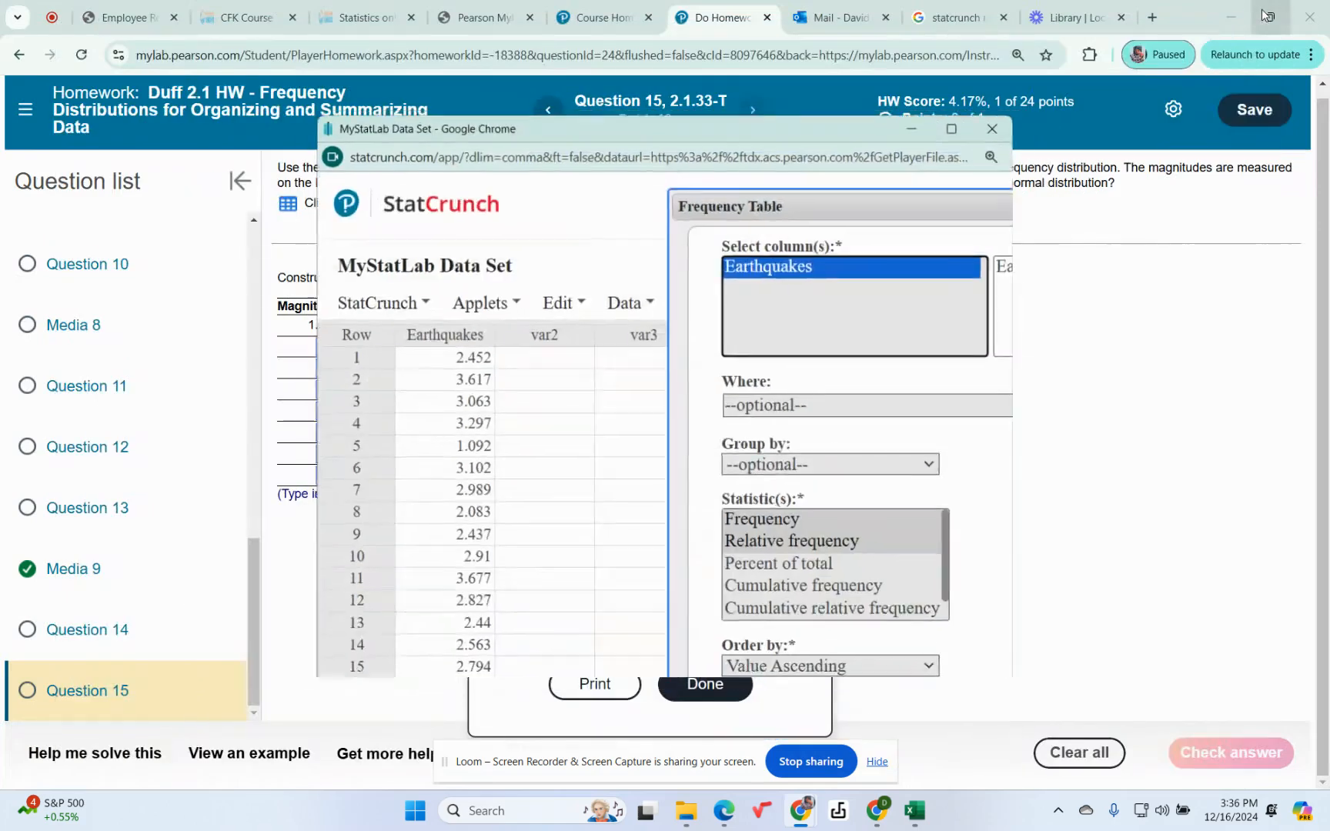
{"action": "left_click_drag", "start_coordinate": [727, 127], "coordinate": [774, 143]}
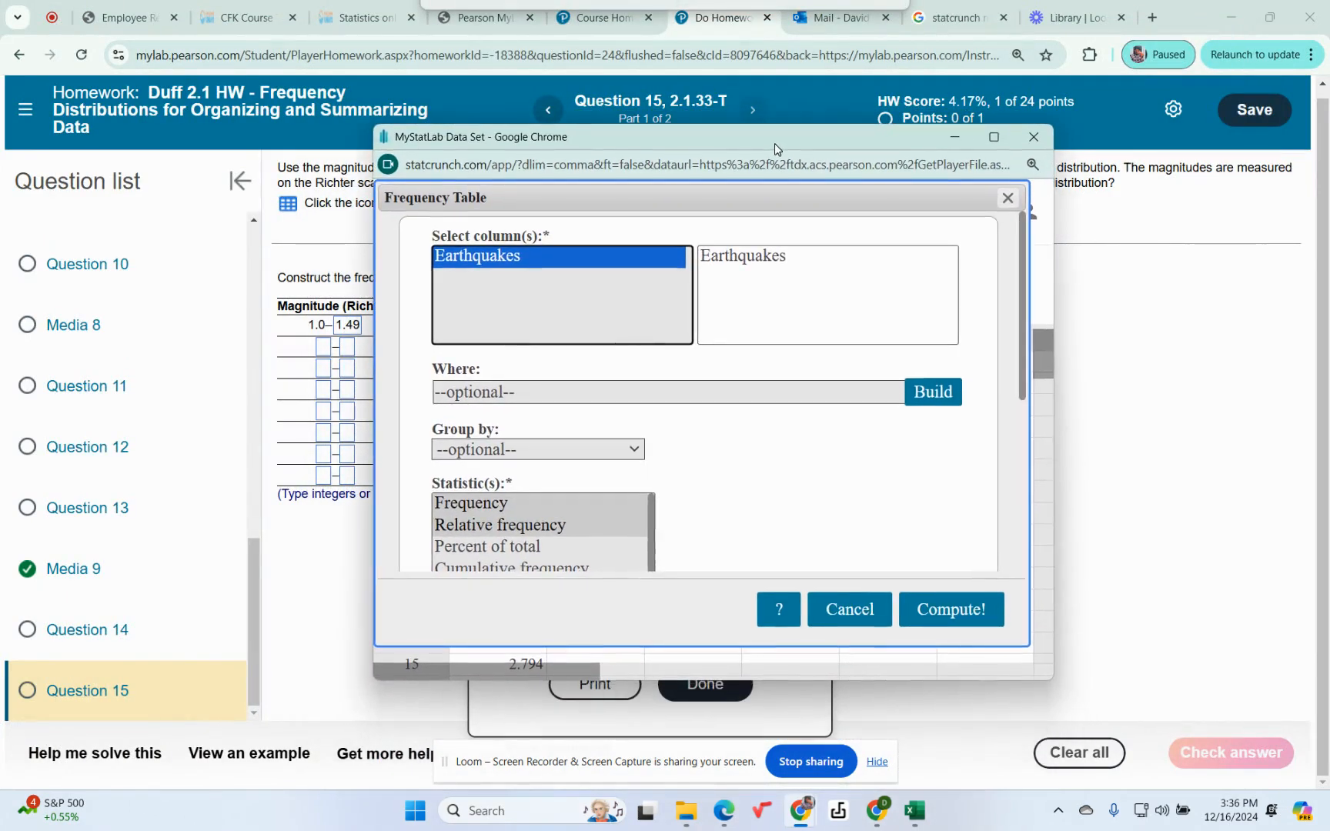
{"action": "left_click", "coordinate": [995, 138]}
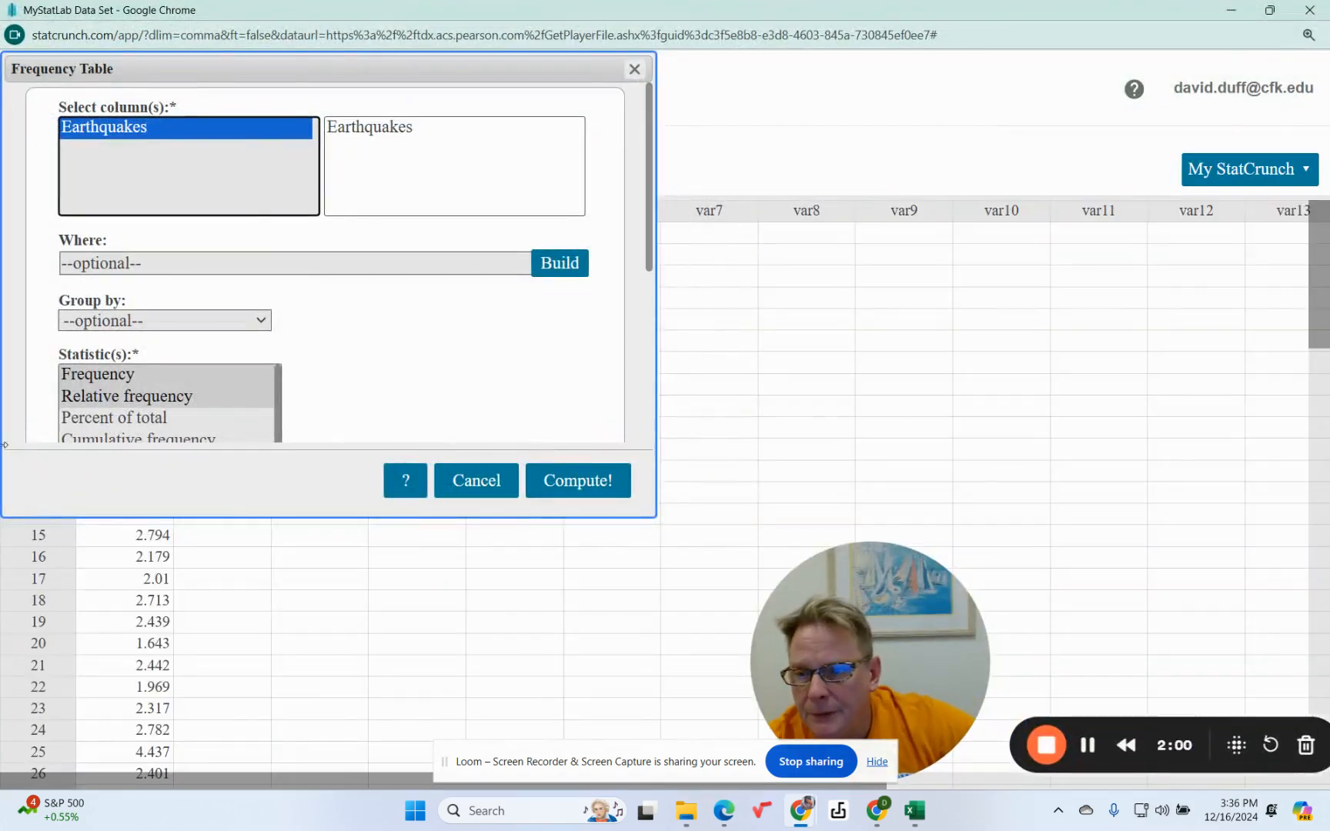
Keep only Frequency selected as the statistic to compute.
{"action": "left_click", "coordinate": [104, 373]}
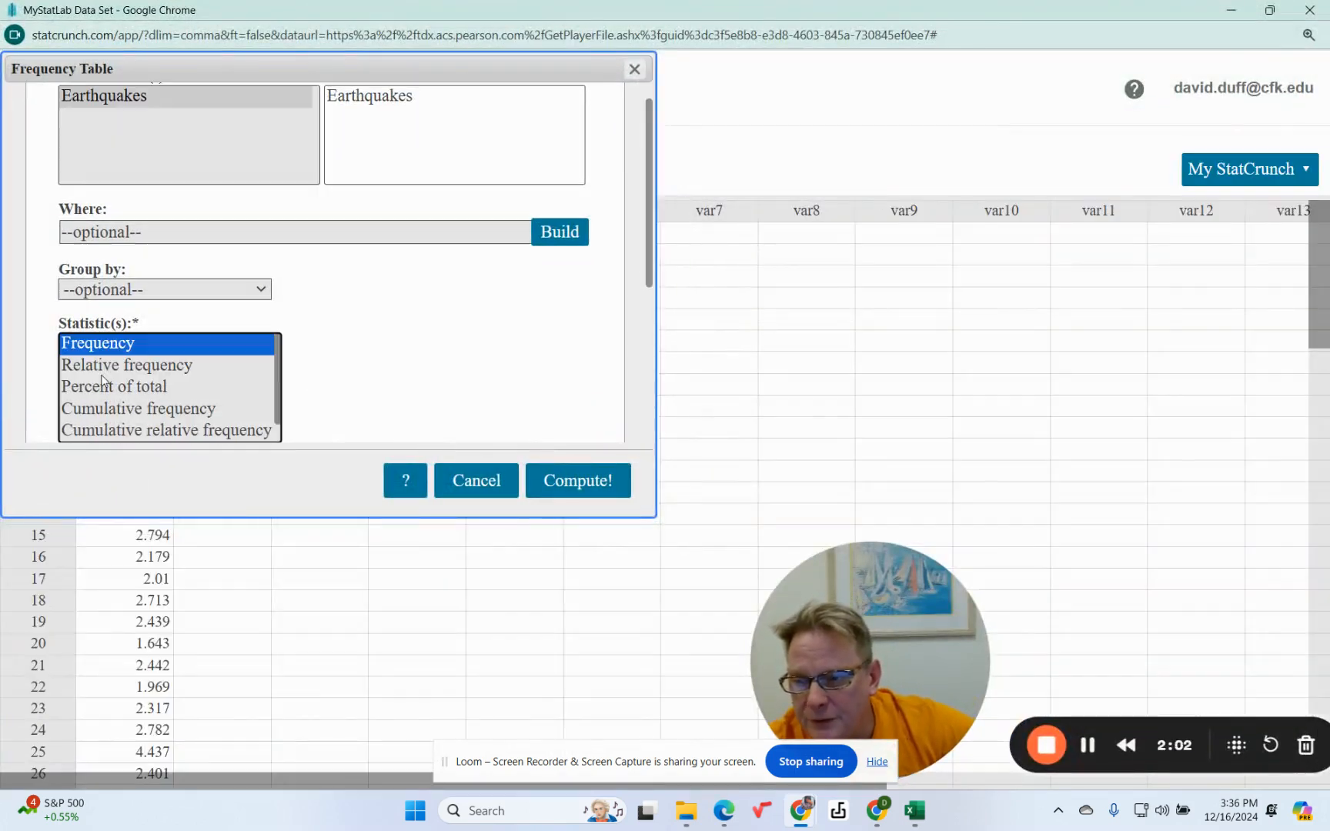
{"action": "scroll", "coordinate": [449, 317], "scroll_direction": "down", "scroll_amount": 4}
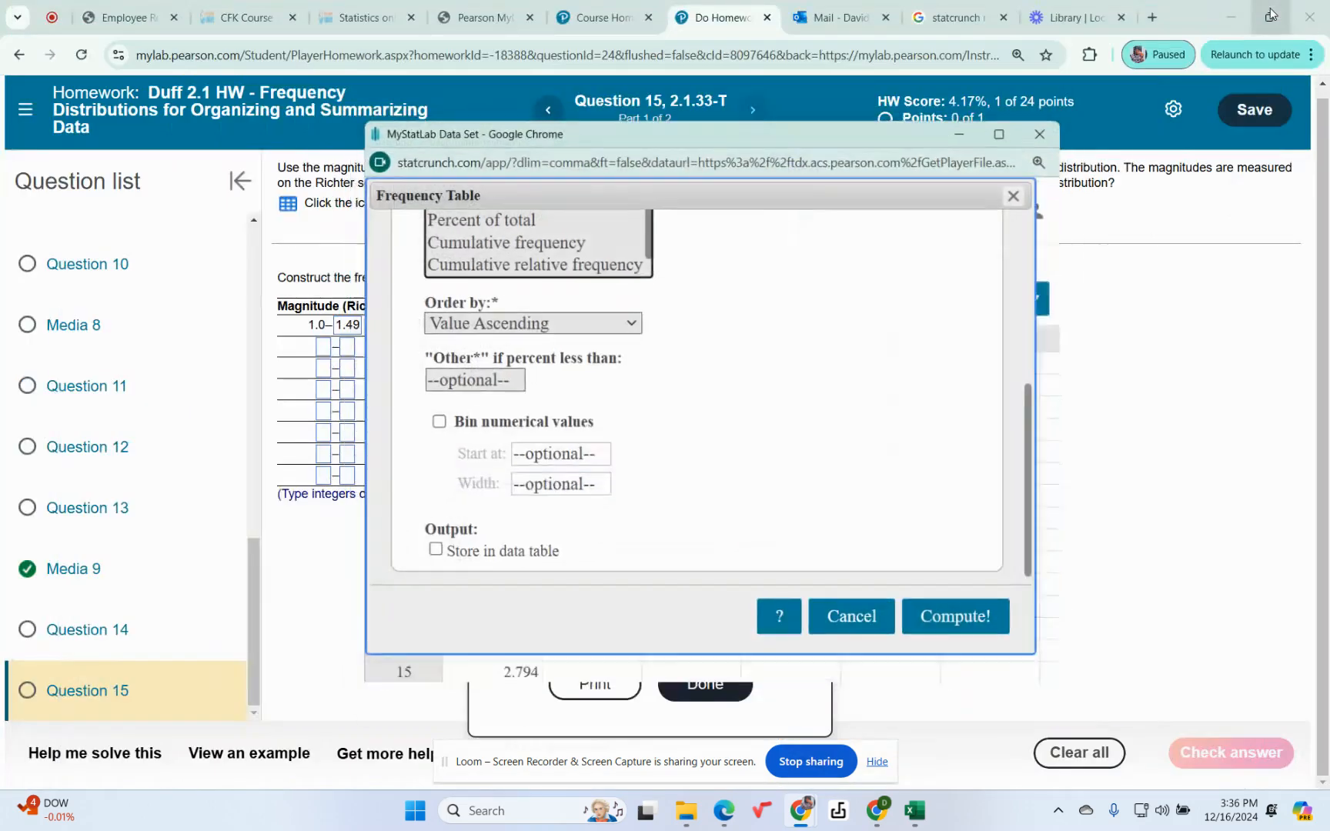
{"action": "left_click", "coordinate": [1284, 17]}
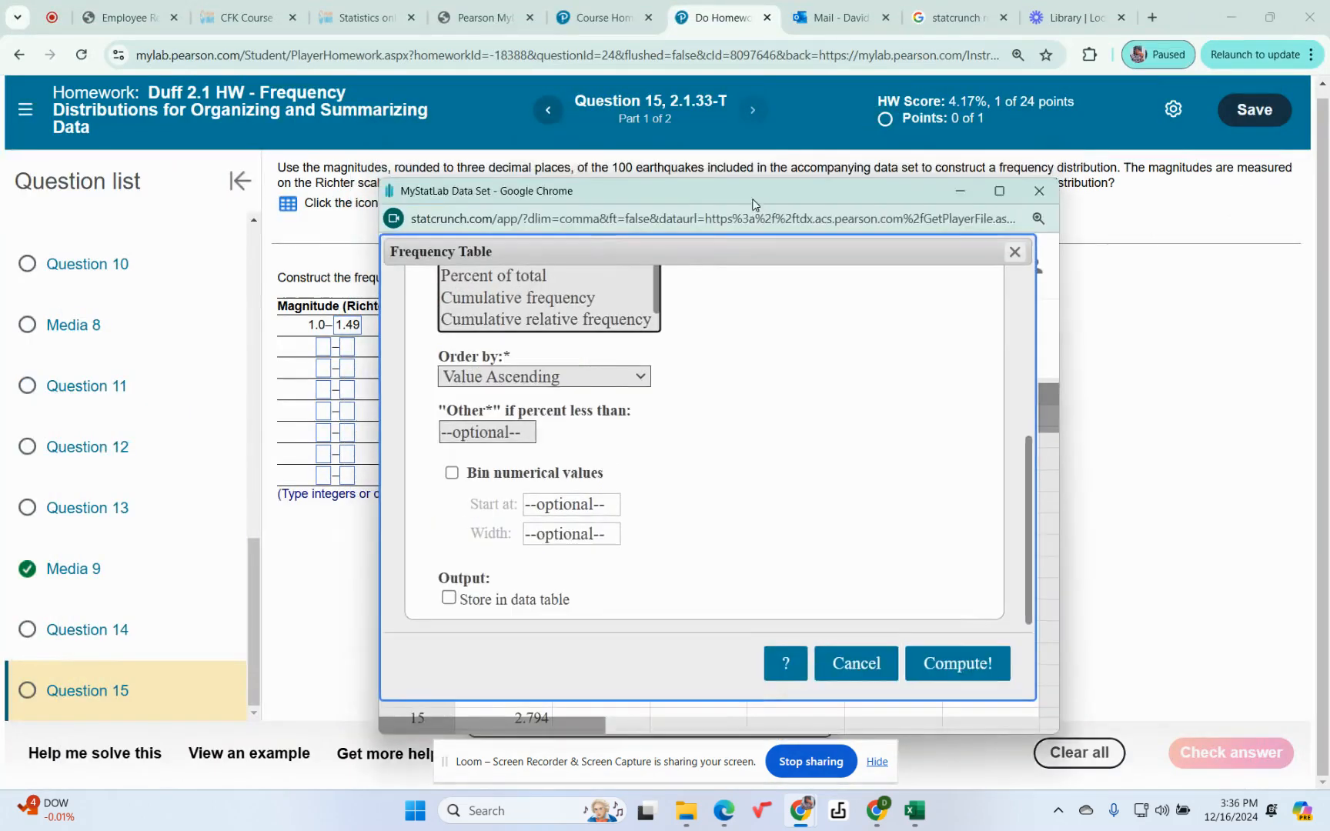
{"action": "left_click_drag", "start_coordinate": [745, 144], "coordinate": [771, 306]}
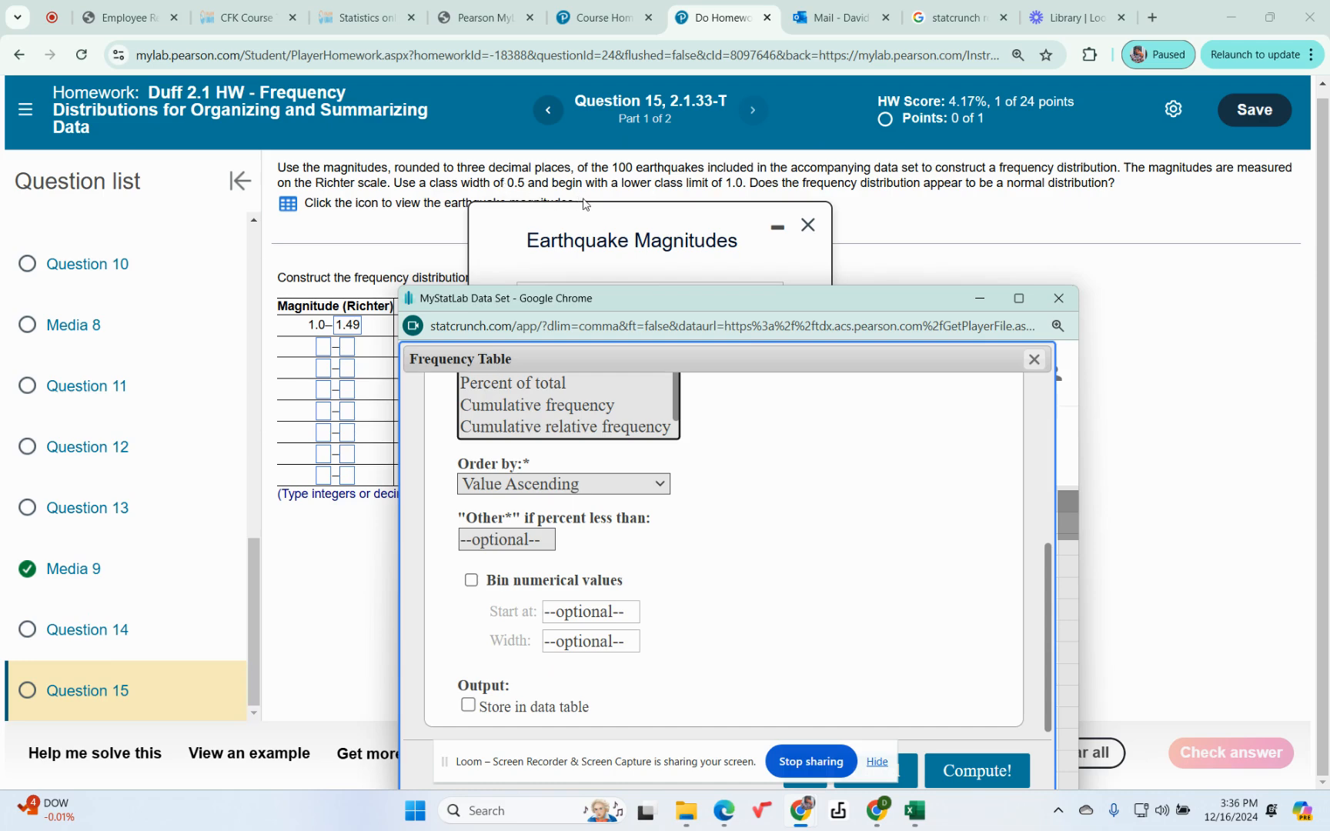
{"action": "left_click", "coordinate": [1020, 302]}
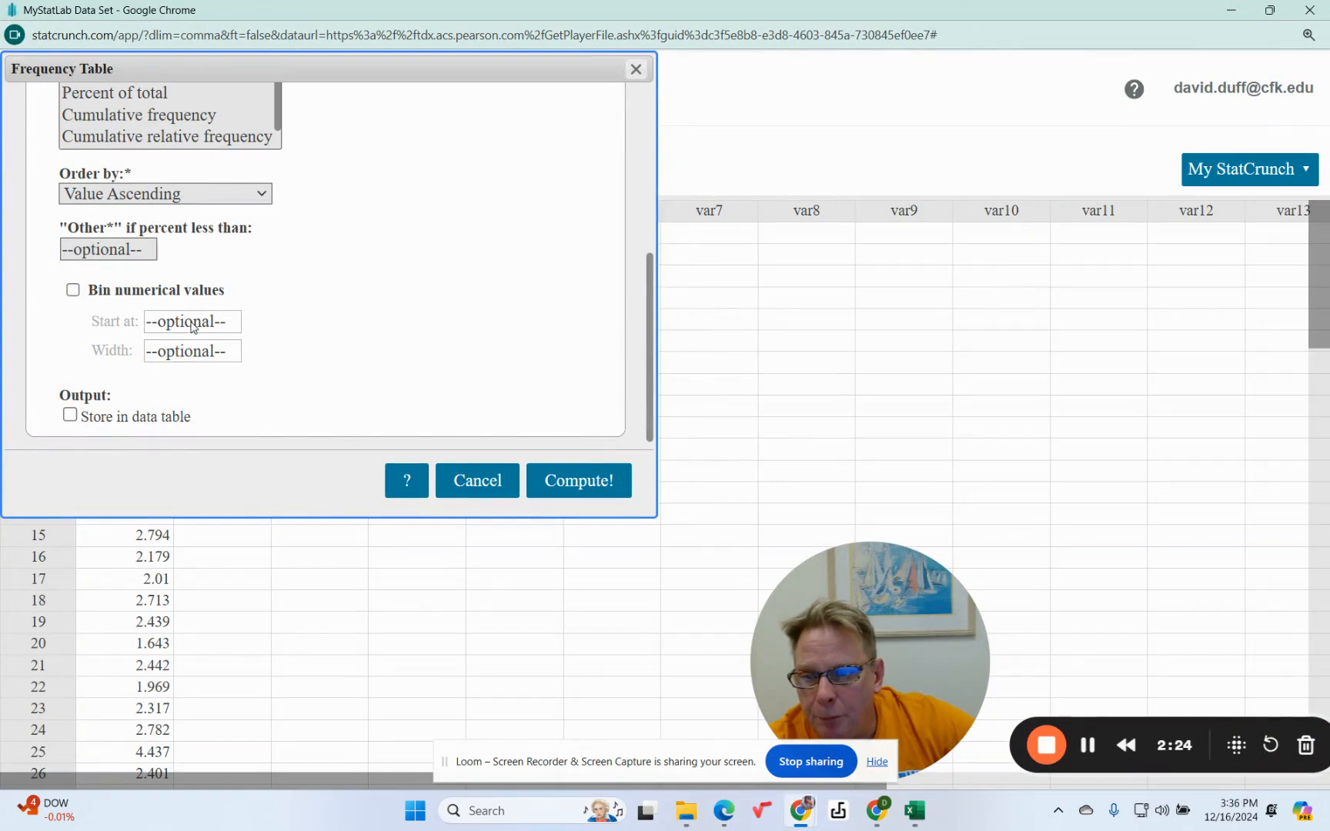
Bin the numerical values starting at 1.0 with width .5 and compute the frequency table.
{"action": "left_click", "coordinate": [72, 291]}
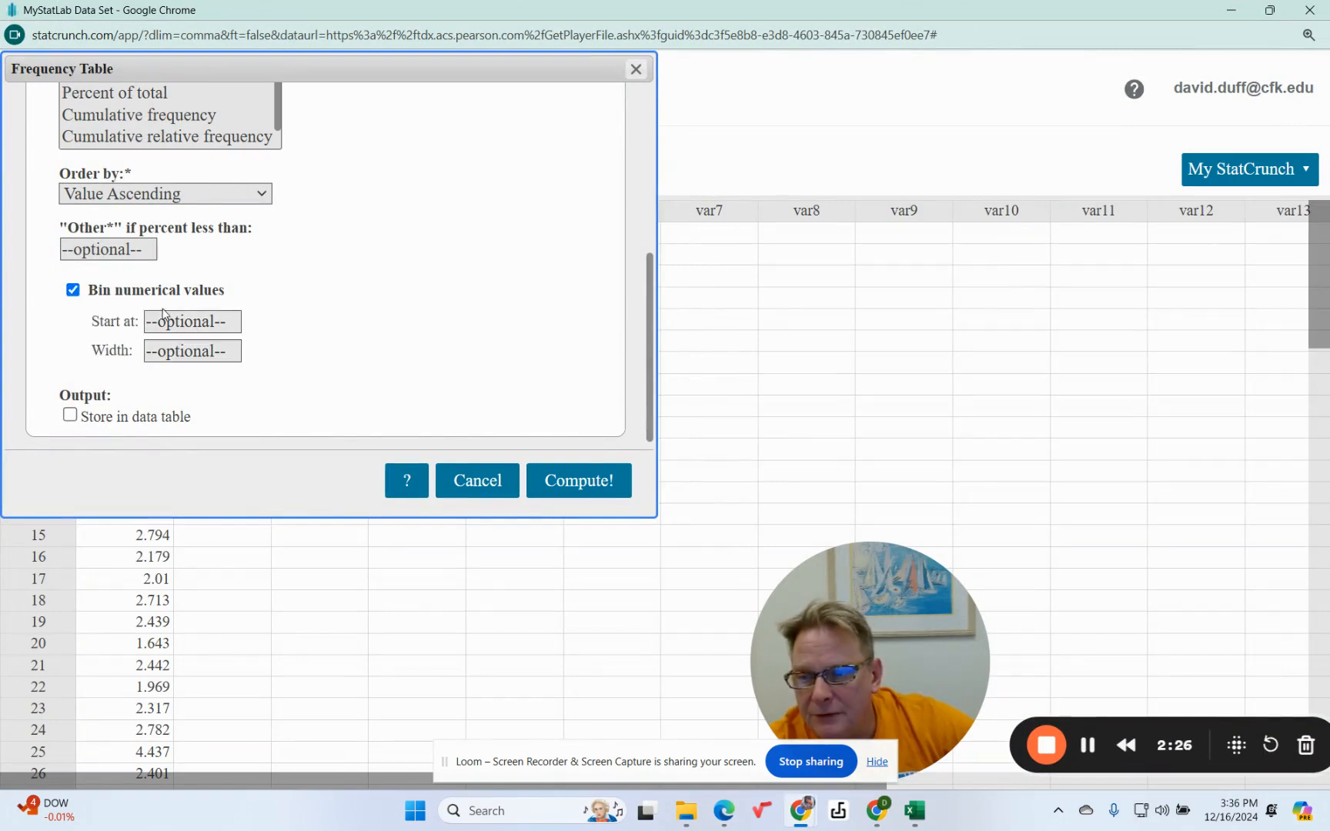
{"action": "left_click", "coordinate": [181, 318]}
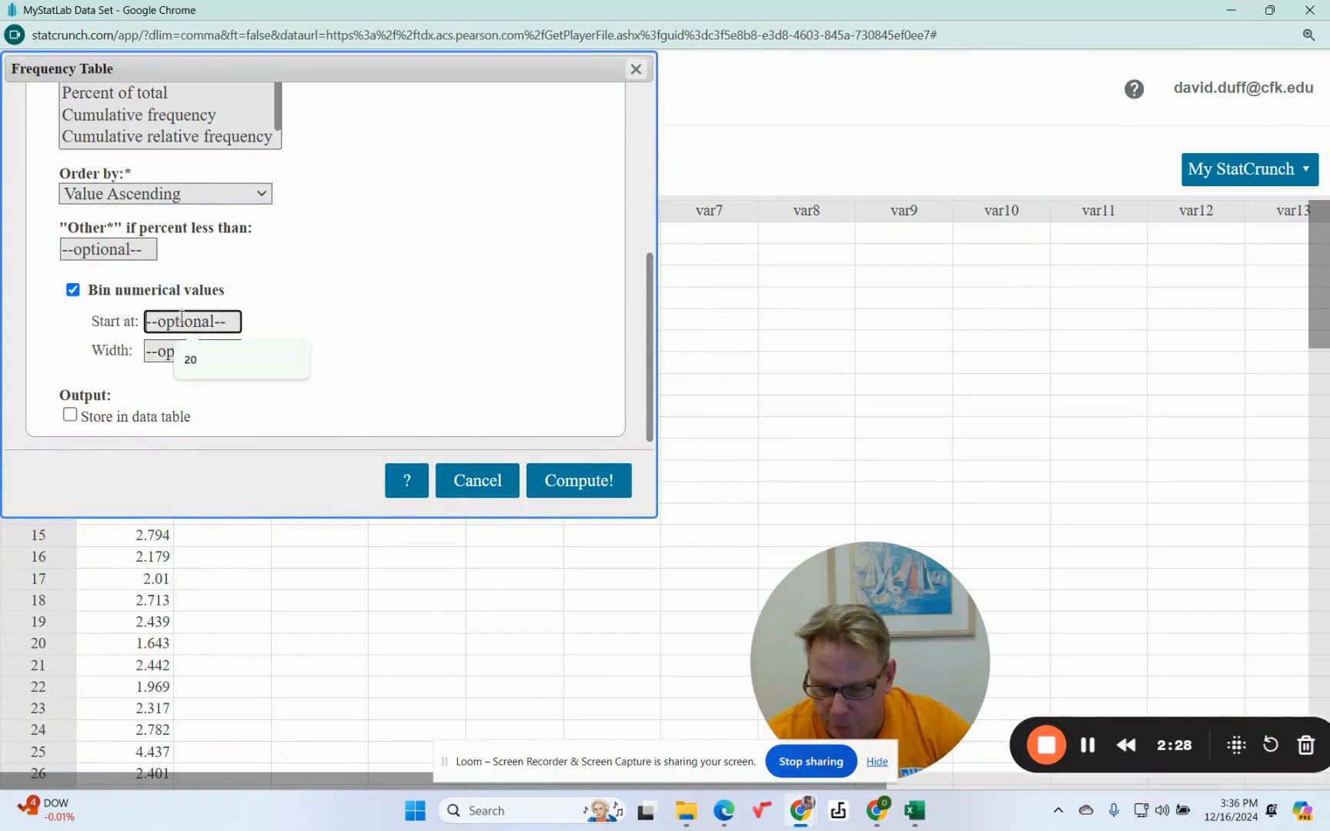
{"action": "type", "text": "1.0"}
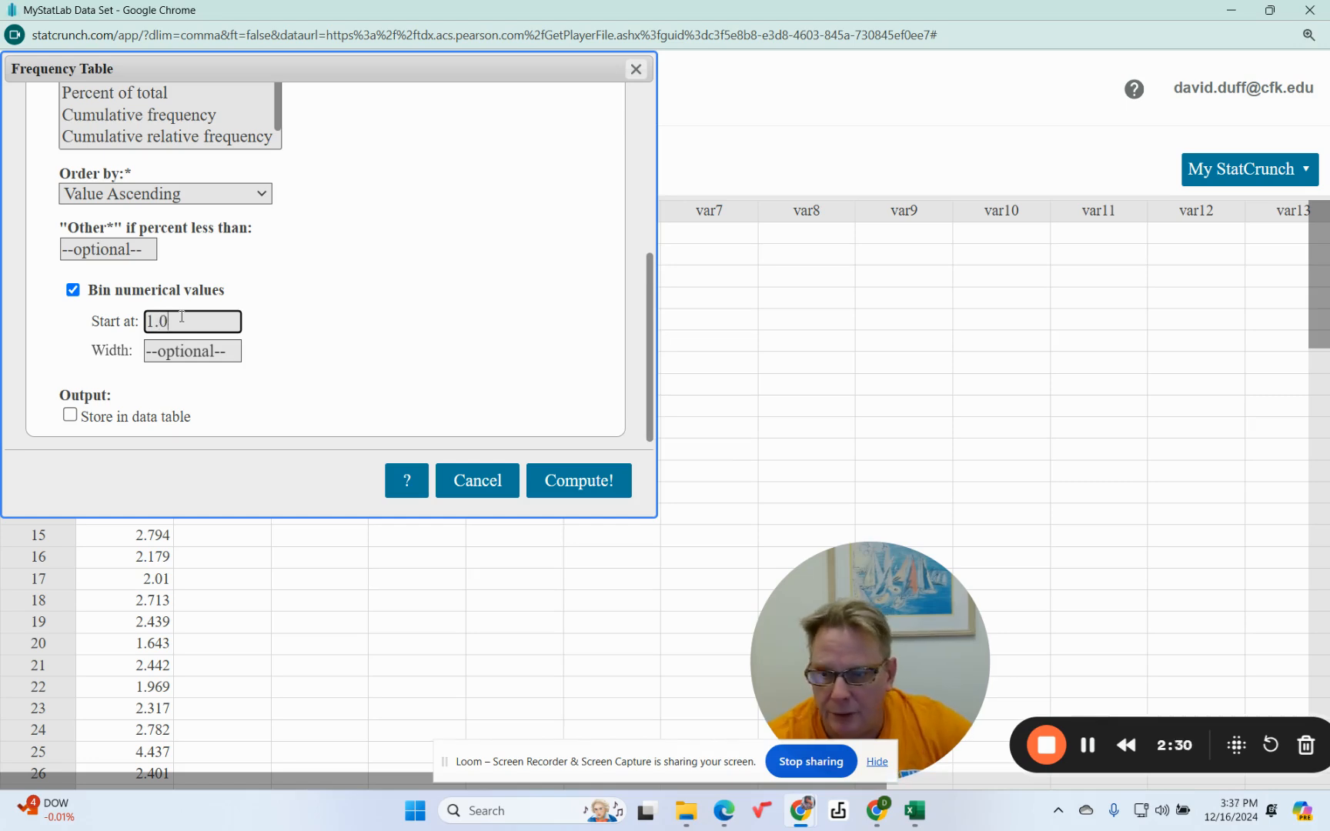
{"action": "left_click", "coordinate": [184, 352]}
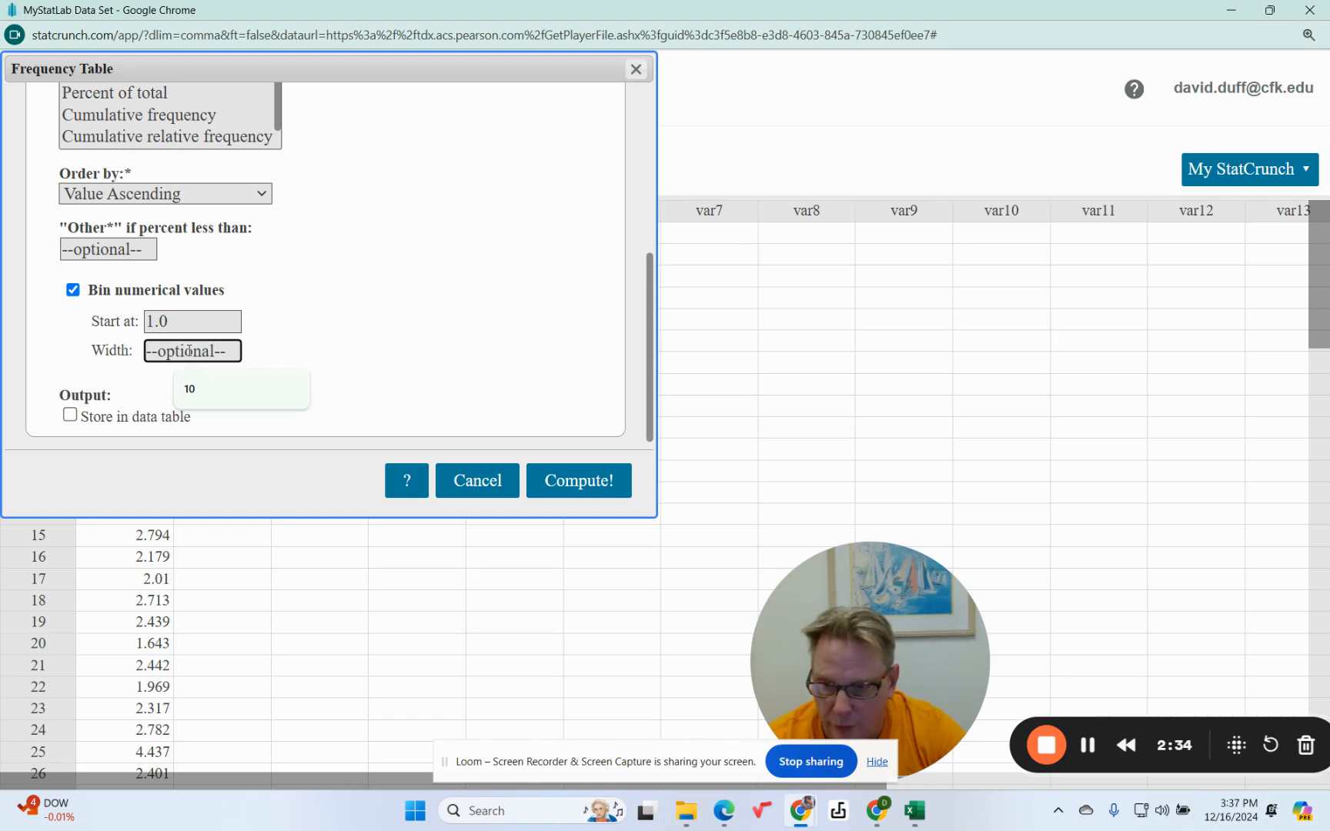
{"action": "type", "text": ".5"}
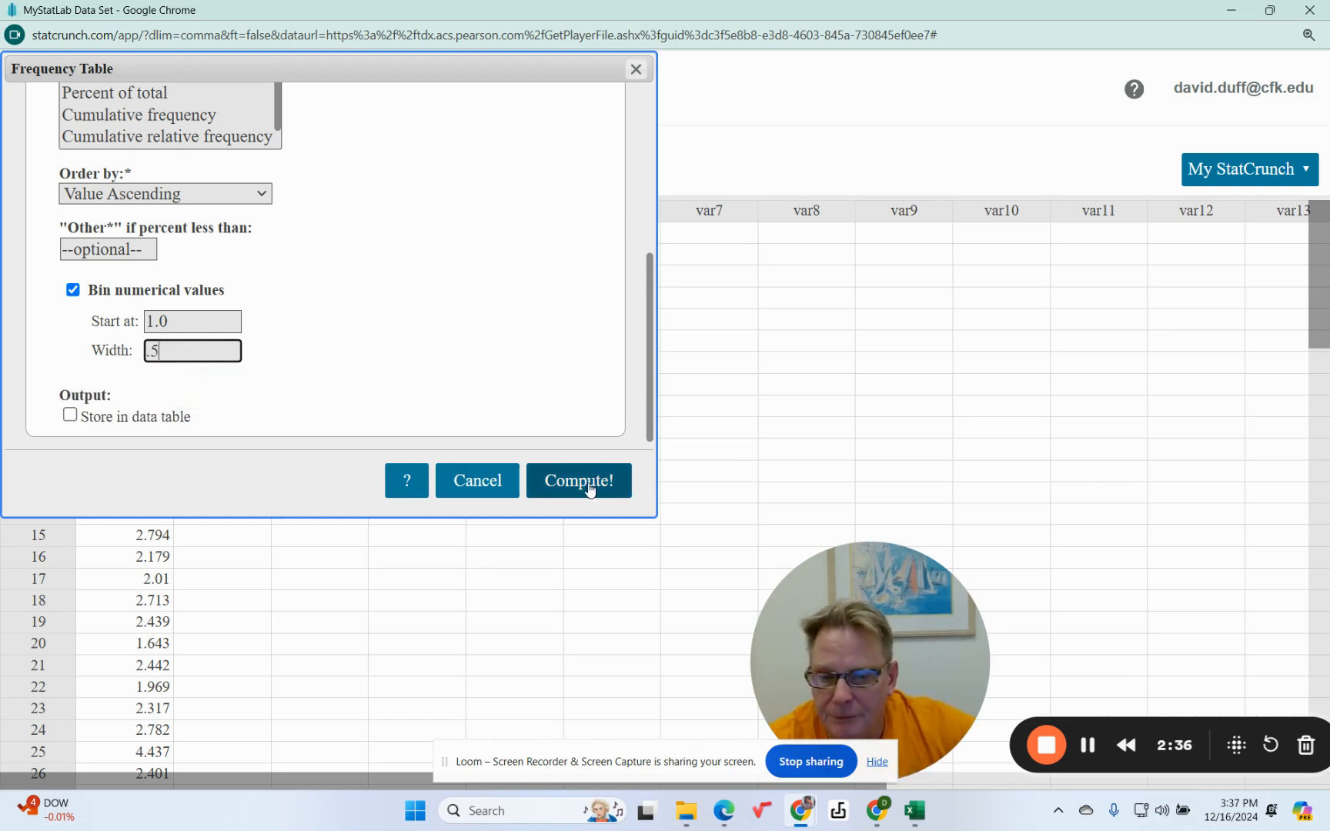
{"action": "left_click", "coordinate": [589, 484]}
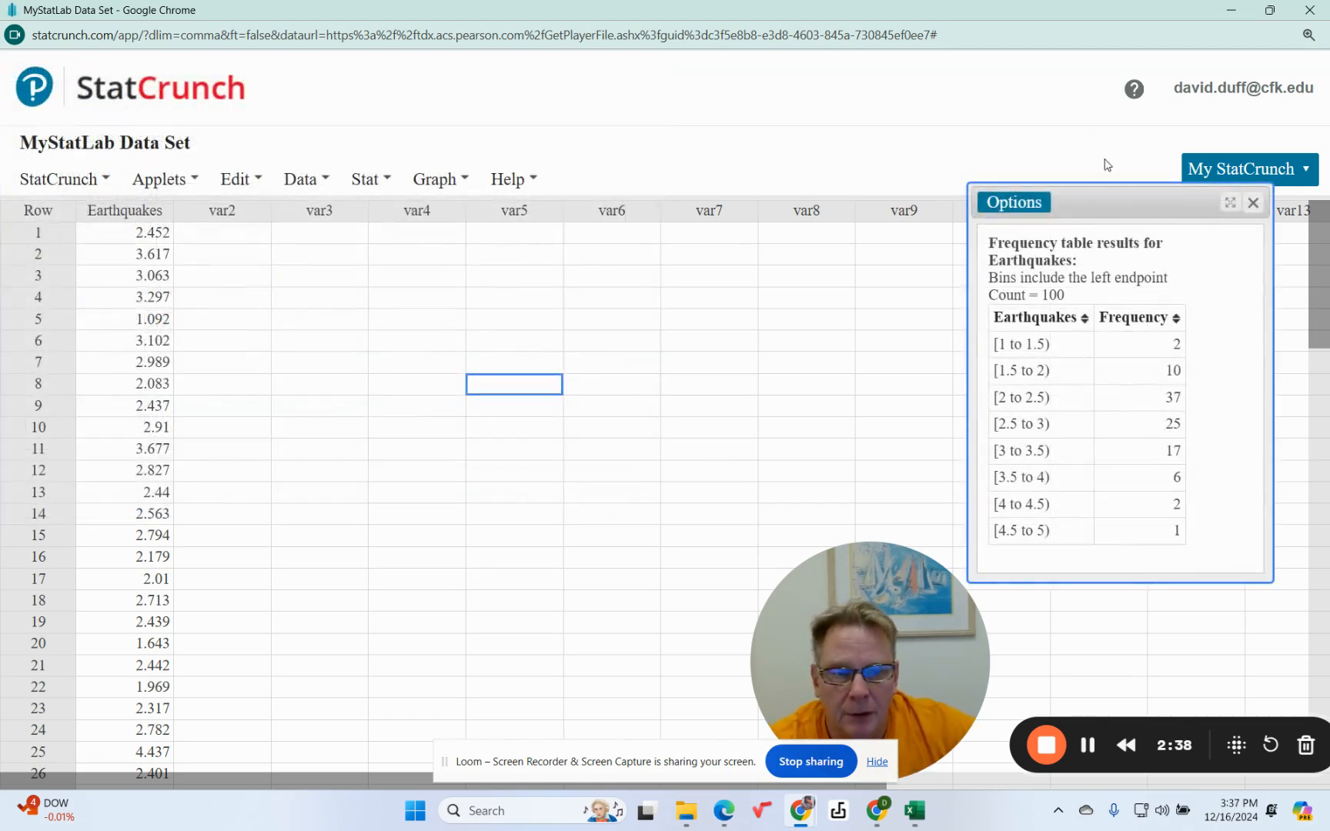
Return to the homework question and close the Earthquake Magnitudes data window.
{"action": "left_click_drag", "start_coordinate": [1104, 198], "coordinate": [785, 162]}
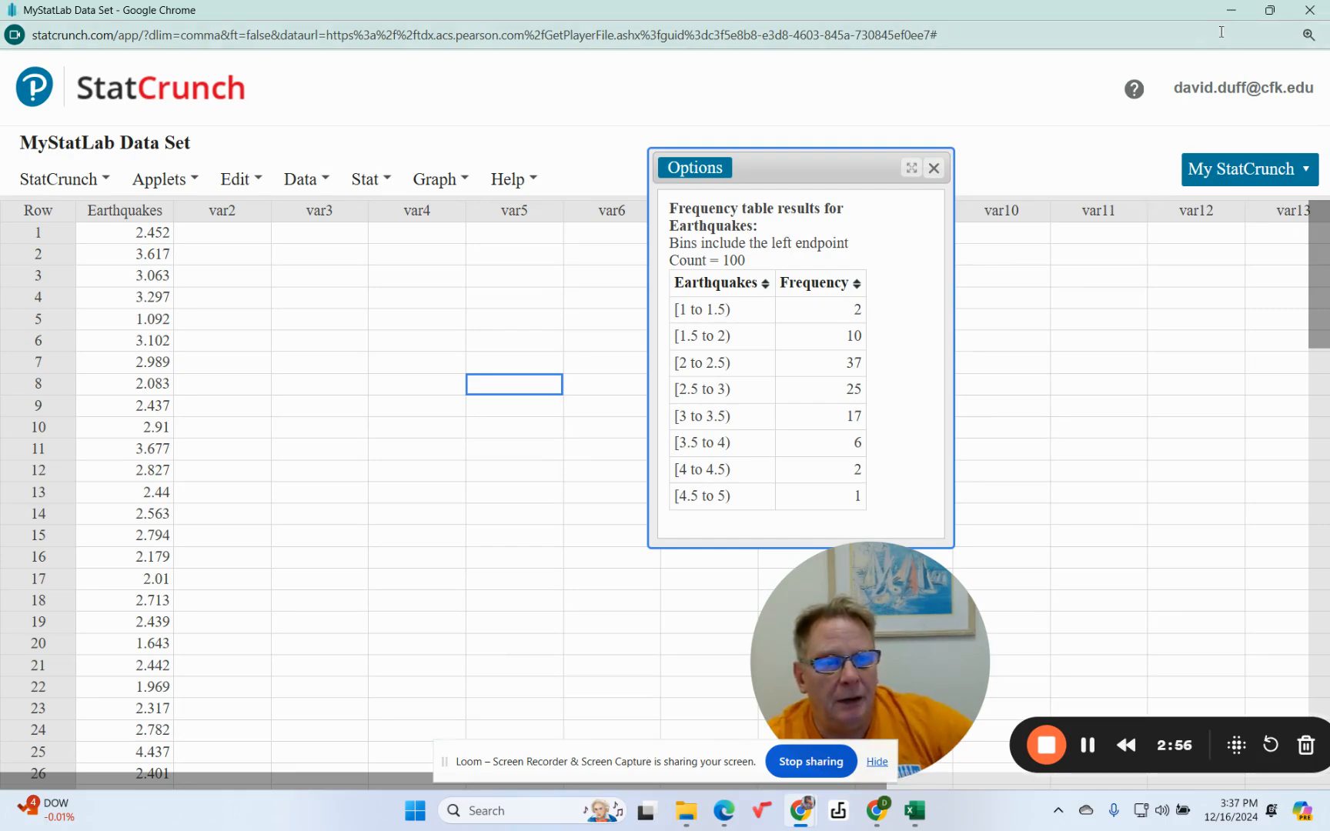
{"action": "left_click", "coordinate": [1270, 10]}
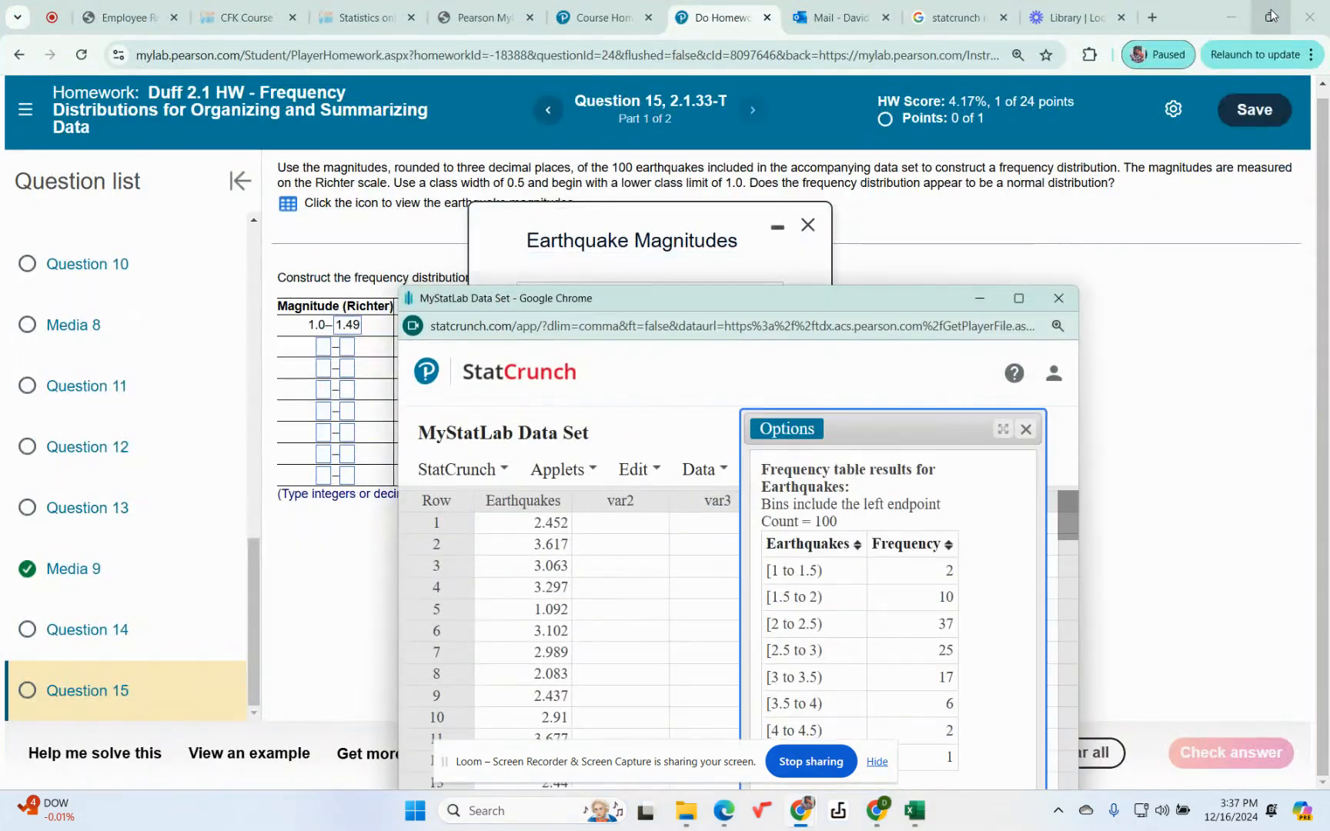
{"action": "left_click", "coordinate": [808, 225]}
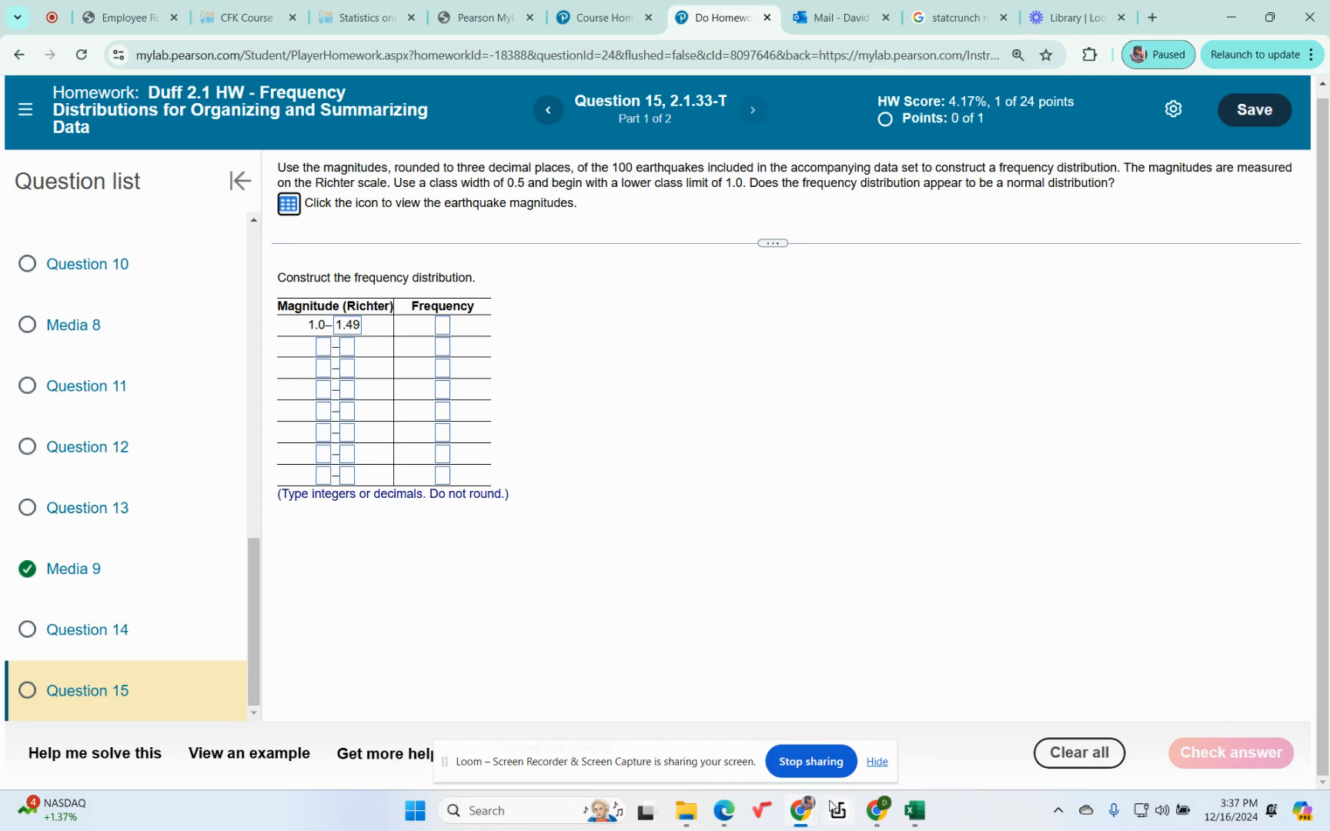
Refer to the StatCrunch frequency results, then fill the next two class rows with limits 1.5–1.99 and 2–2.49.
{"action": "mouse_move", "coordinate": [800, 810]}
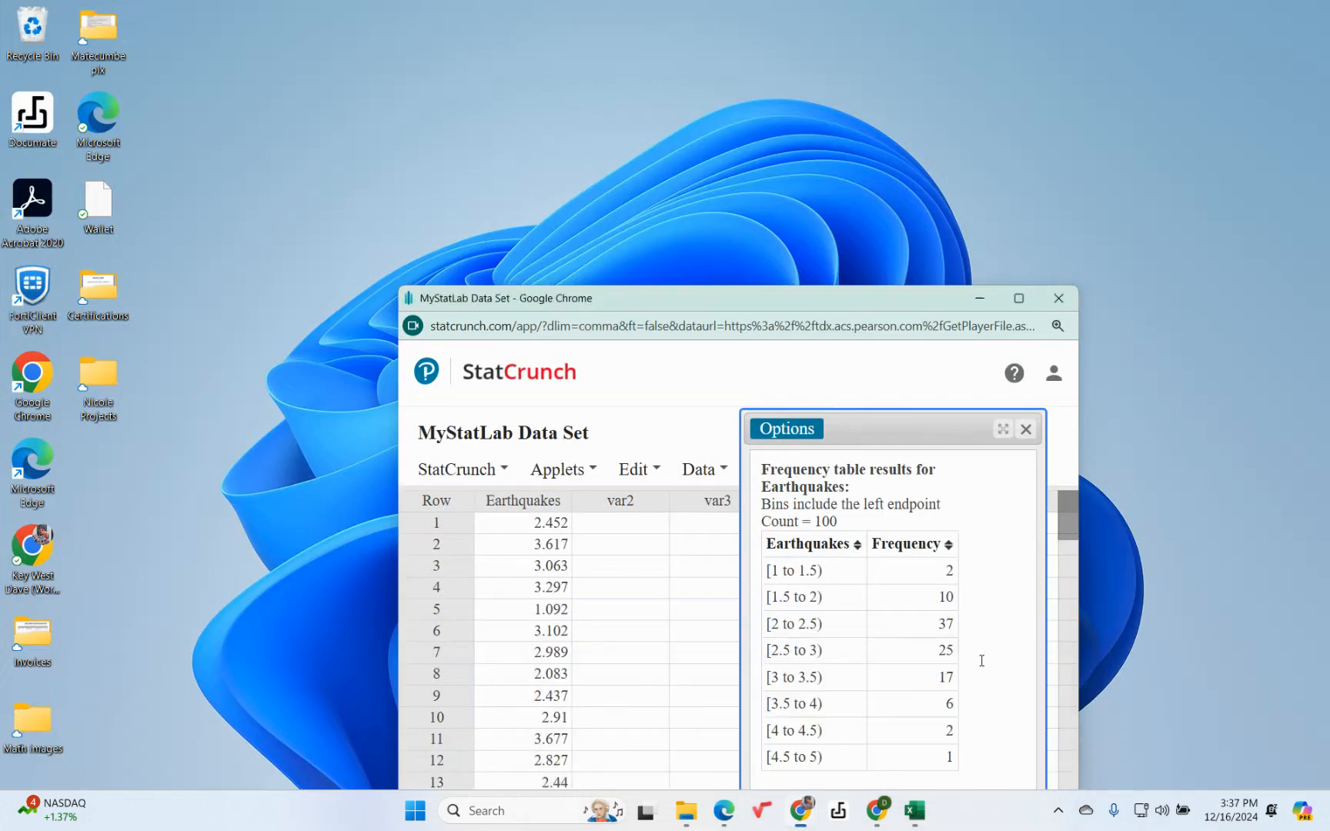
{"action": "left_click", "coordinate": [946, 693]}
{"action": "left_click_drag", "start_coordinate": [851, 298], "coordinate": [817, 215]}
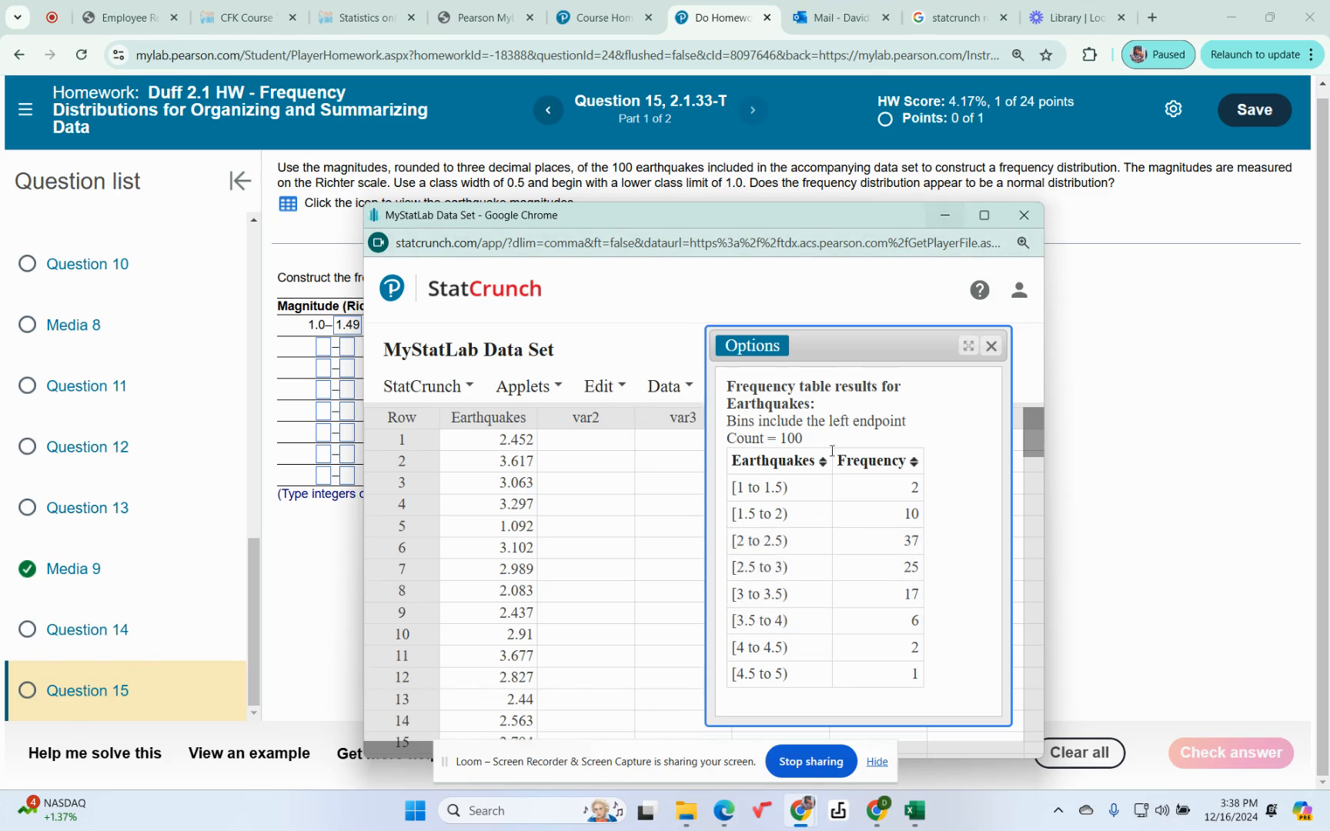
{"action": "left_click", "coordinate": [946, 217]}
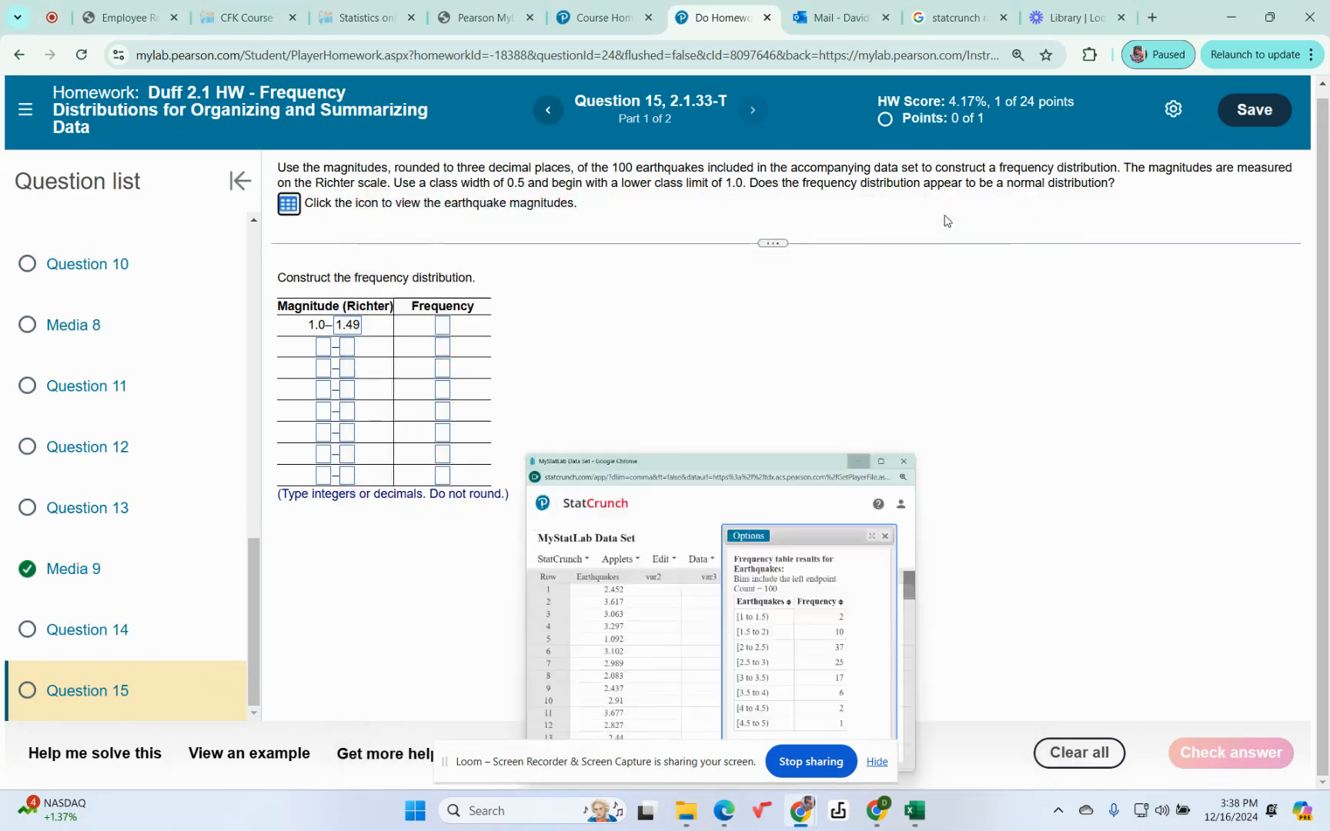
{"action": "left_click", "coordinate": [324, 347]}
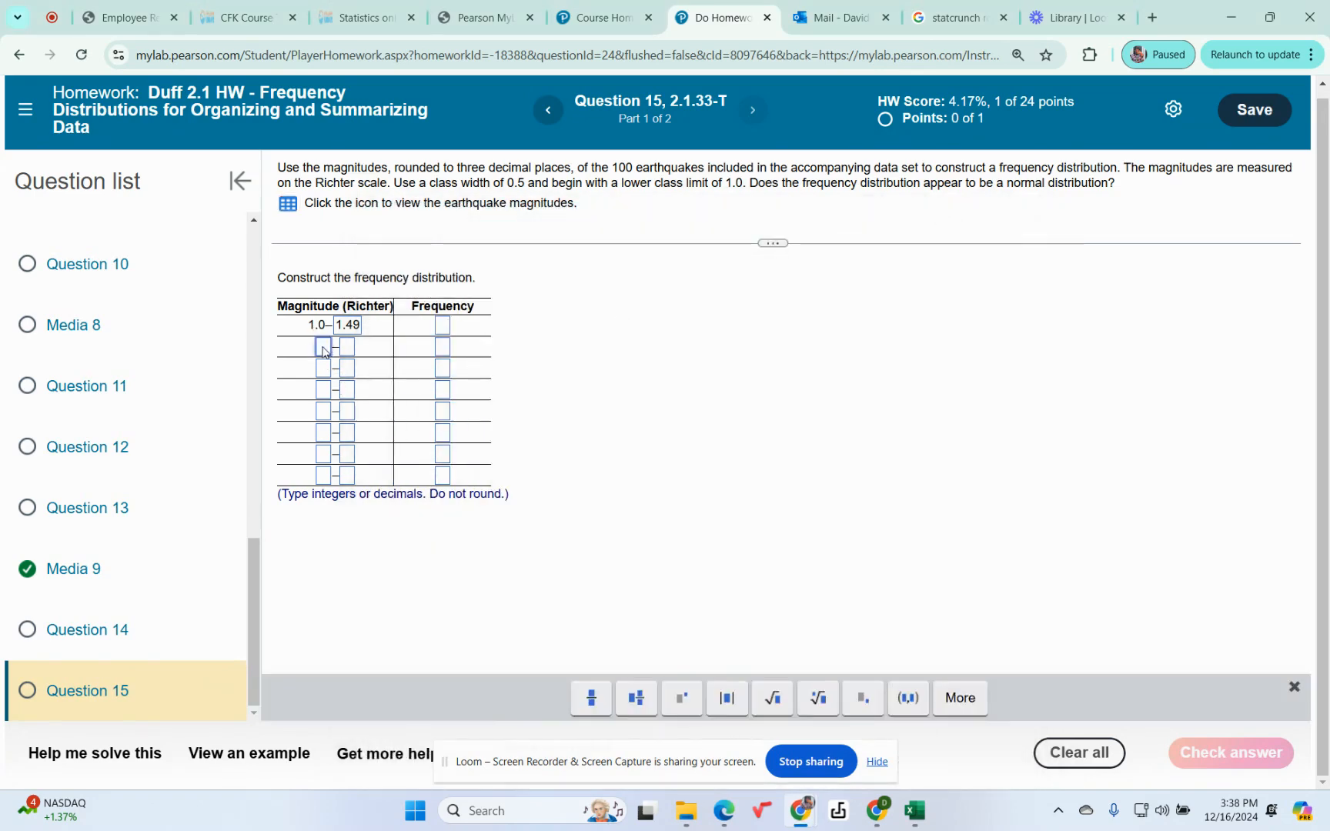
{"action": "type", "text": "1.5"}
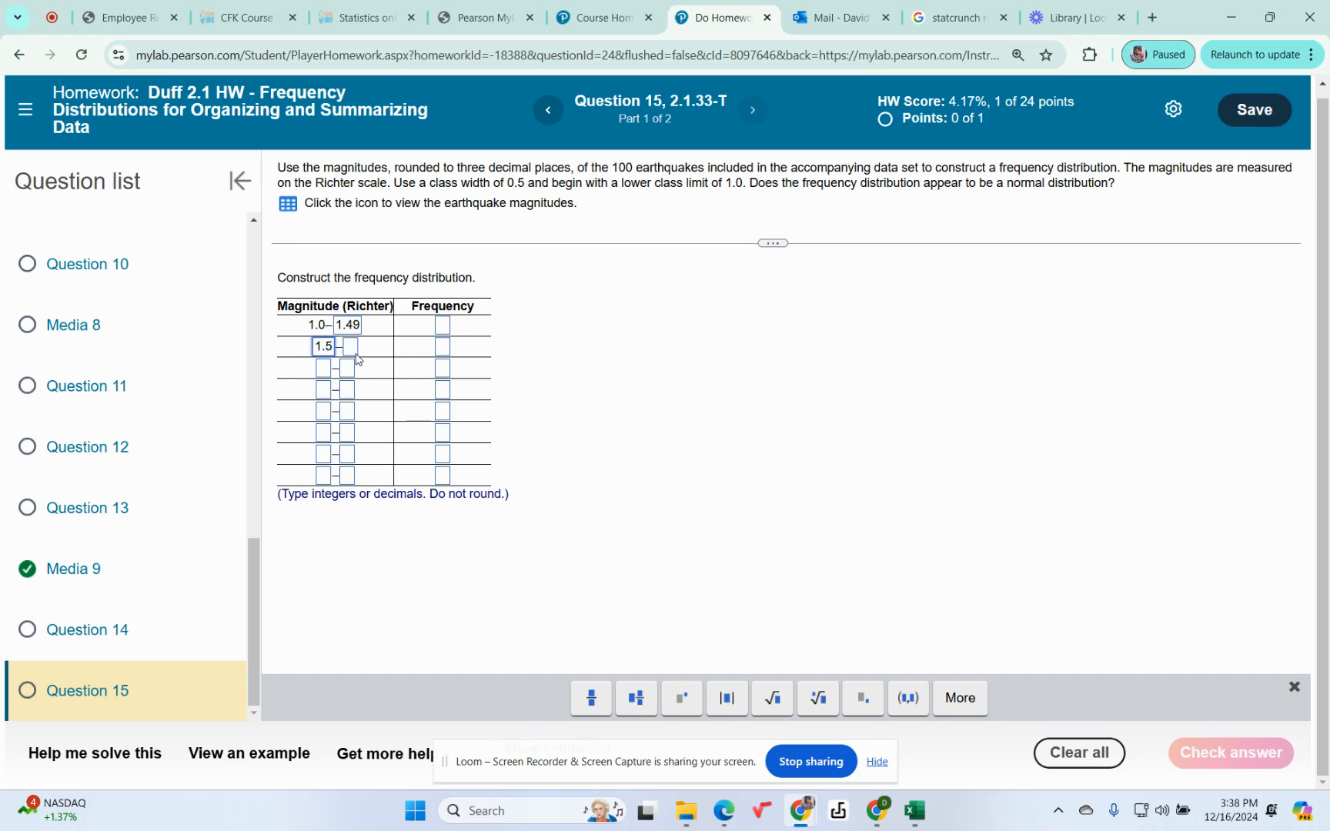
{"action": "left_click", "coordinate": [354, 347]}
{"action": "type", "text": "2"}
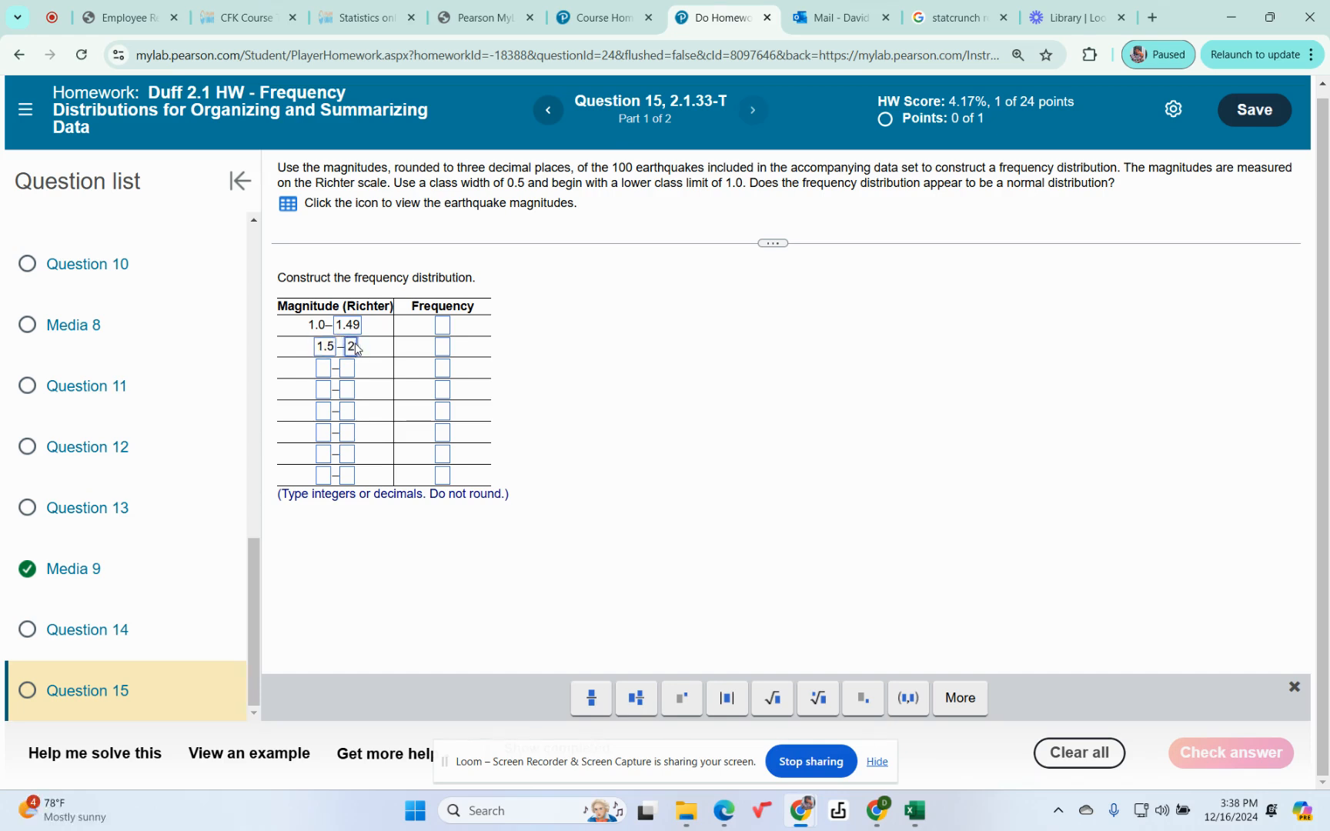
{"action": "key", "text": "BackSpace"}
{"action": "type", "text": "1.99"}
{"action": "left_click", "coordinate": [324, 370]}
{"action": "type", "text": "2"}
{"action": "left_click", "coordinate": [346, 370]}
{"action": "type", "text": "2.49"}
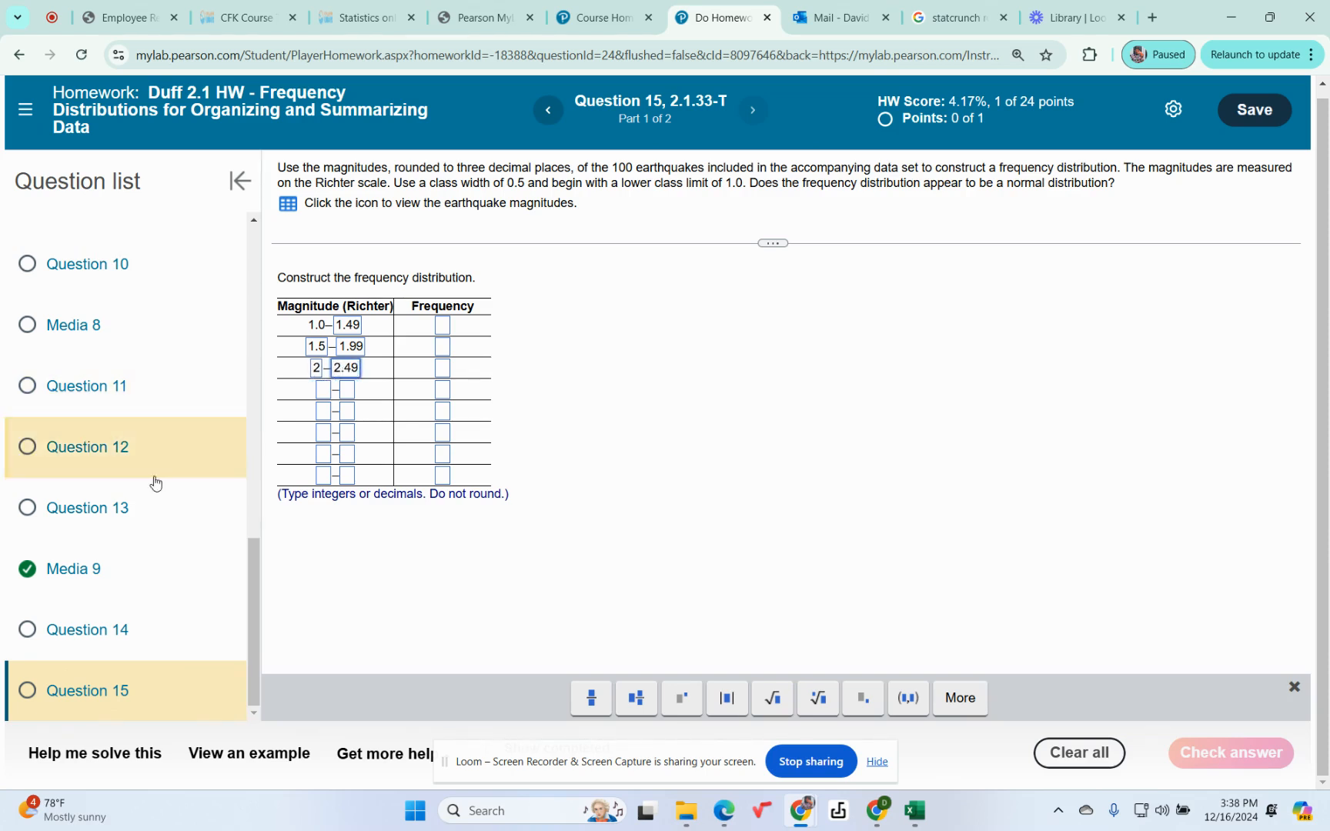
Check the StatCrunch frequencies again and enter frequencies 2, 10, 27 and 35 for the first four classes.
{"action": "mouse_move", "coordinate": [801, 812]}
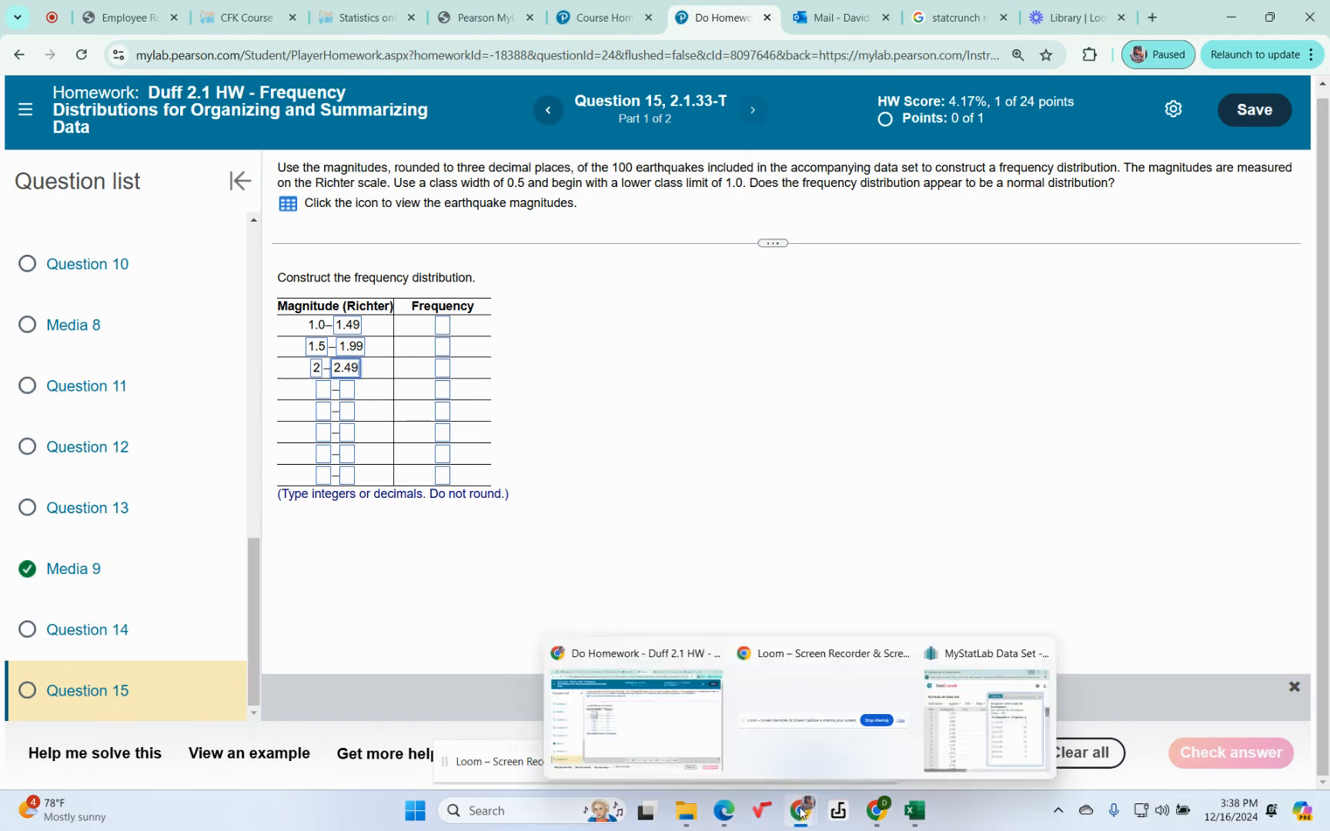
{"action": "left_click", "coordinate": [998, 665]}
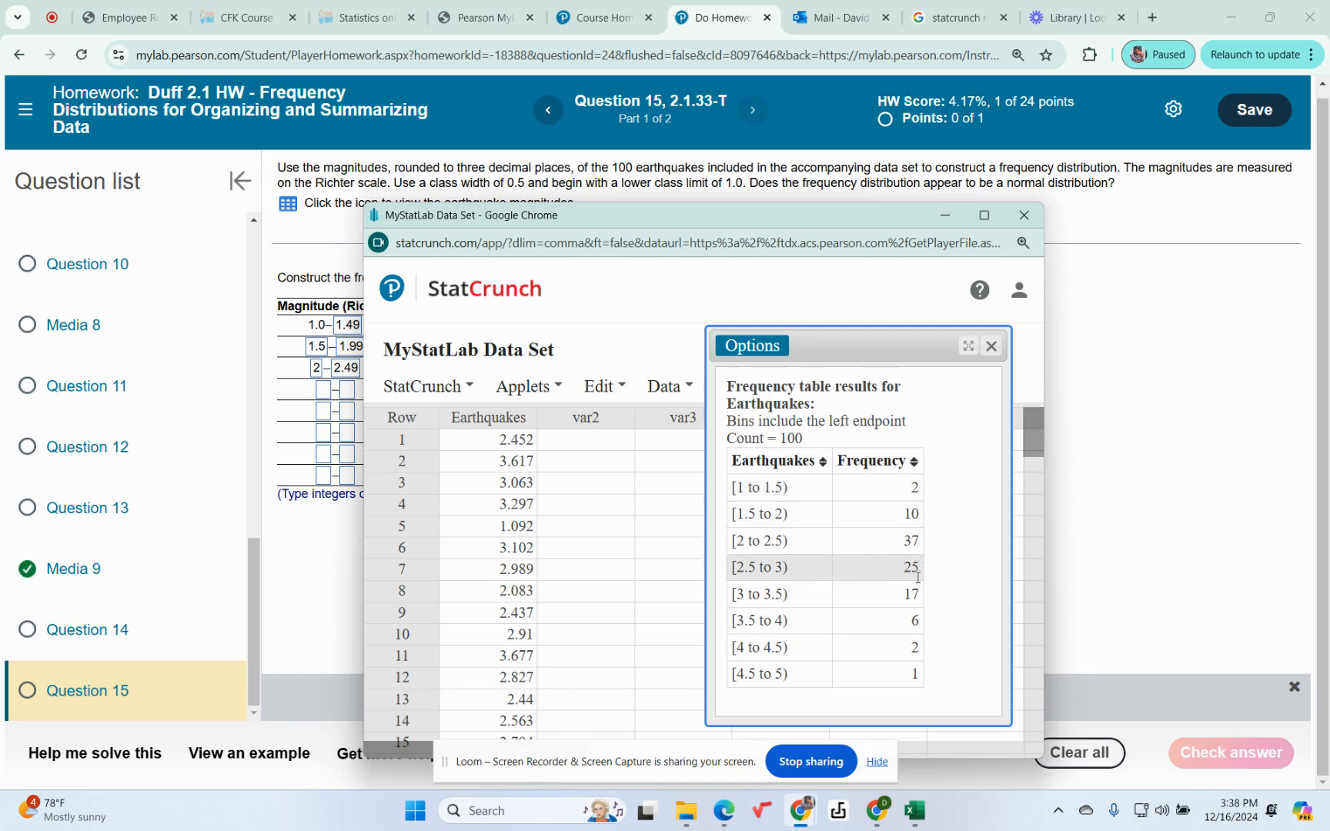
{"action": "left_click", "coordinate": [946, 216]}
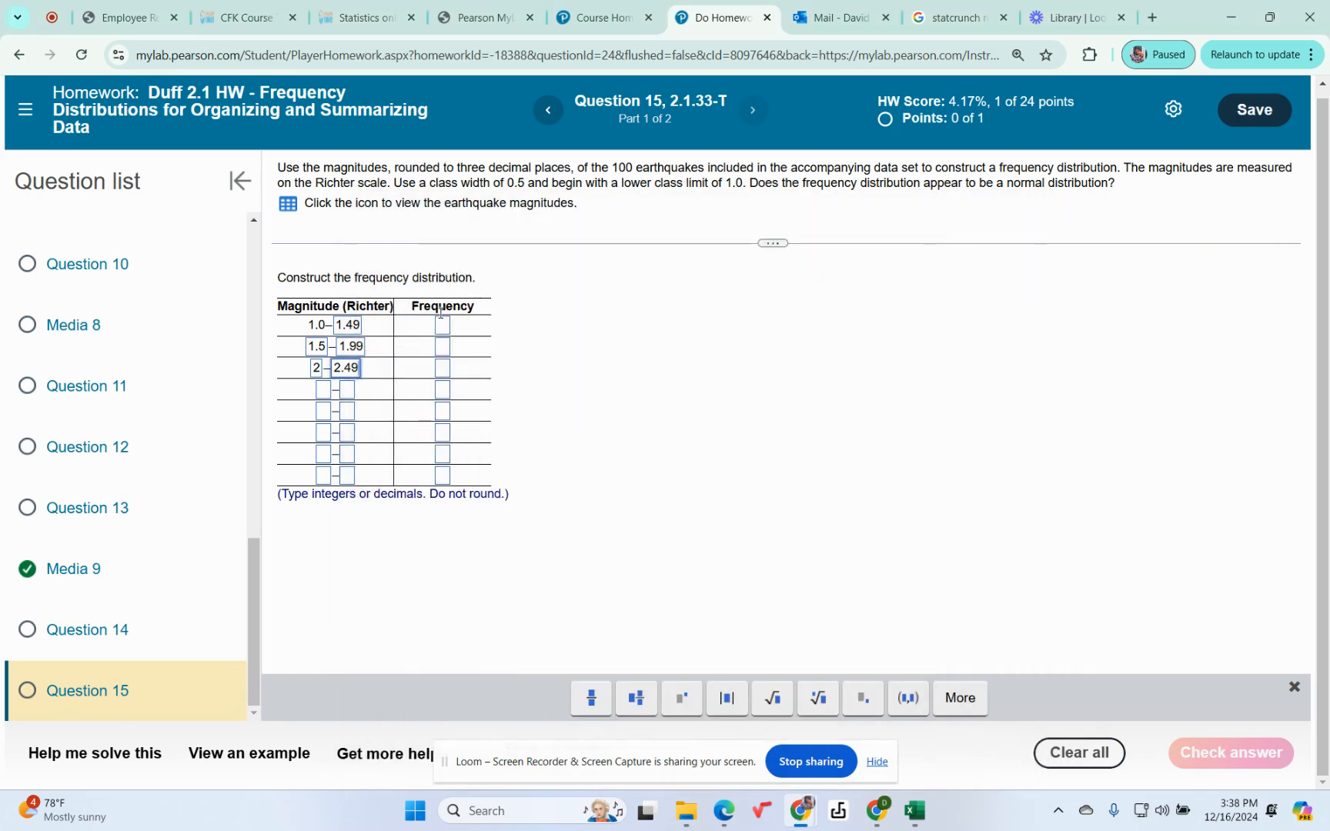
{"action": "left_click", "coordinate": [443, 326]}
{"action": "type", "text": "2"}
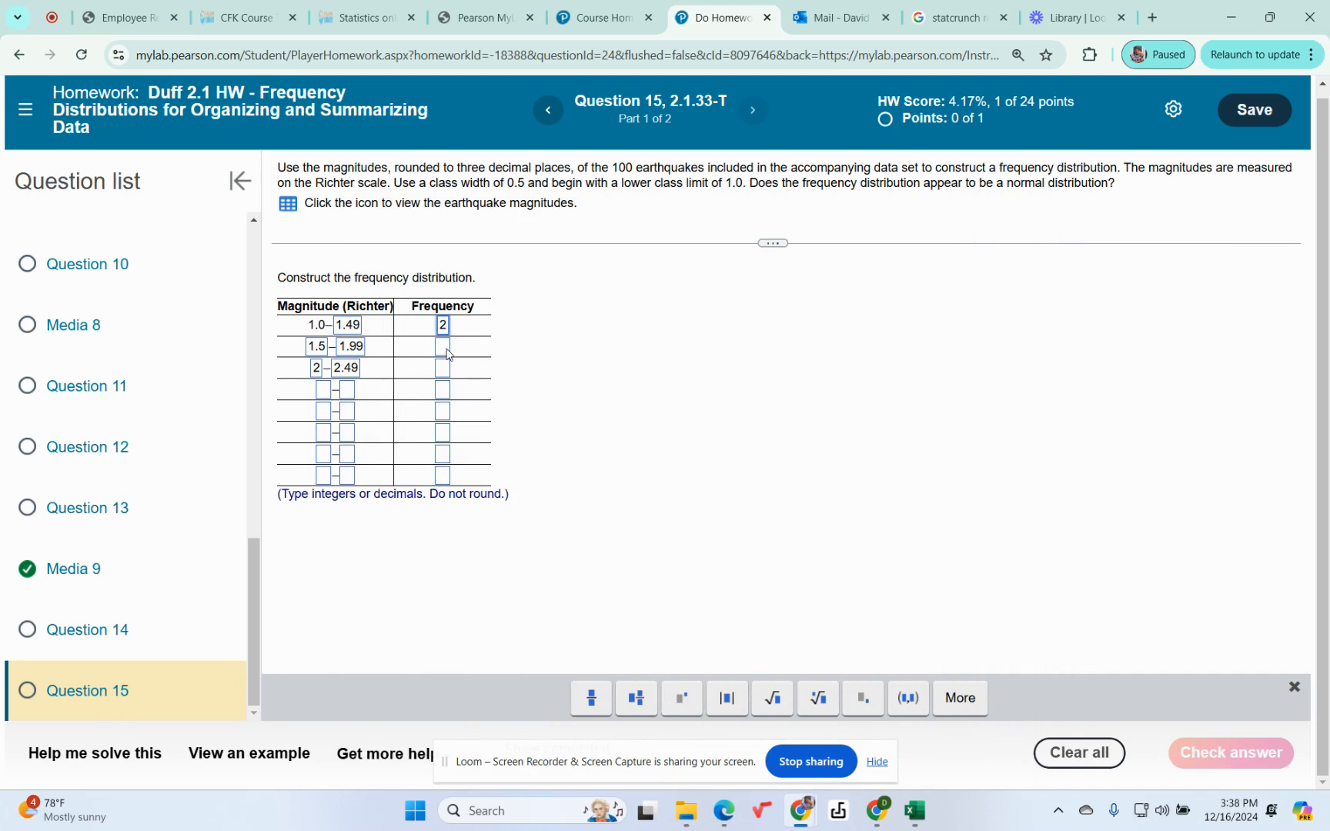
{"action": "left_click", "coordinate": [447, 348]}
{"action": "type", "text": "10"}
{"action": "left_click", "coordinate": [445, 369]}
{"action": "type", "text": "27"}
{"action": "left_click", "coordinate": [444, 392]}
{"action": "type", "text": "35"}
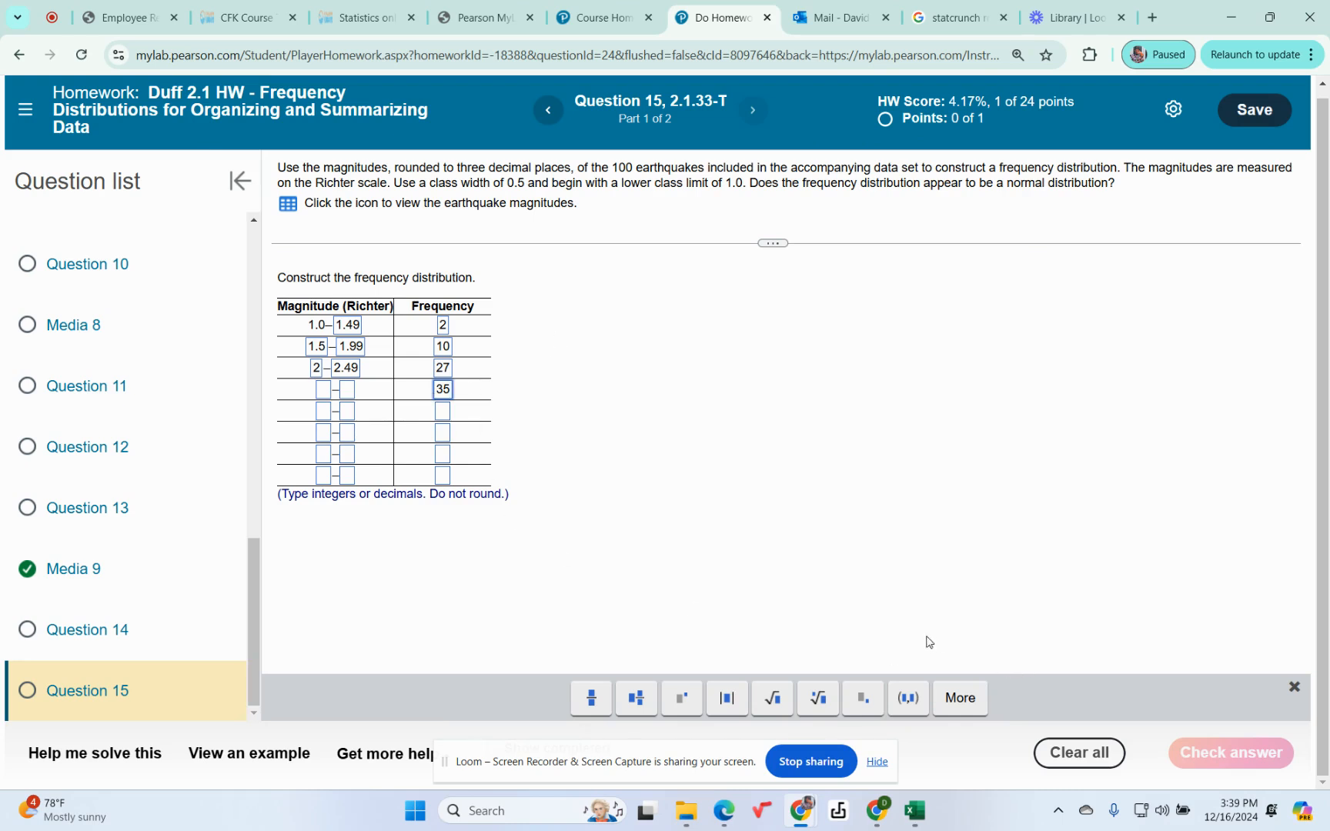
{"action": "left_click", "coordinate": [1054, 23]}
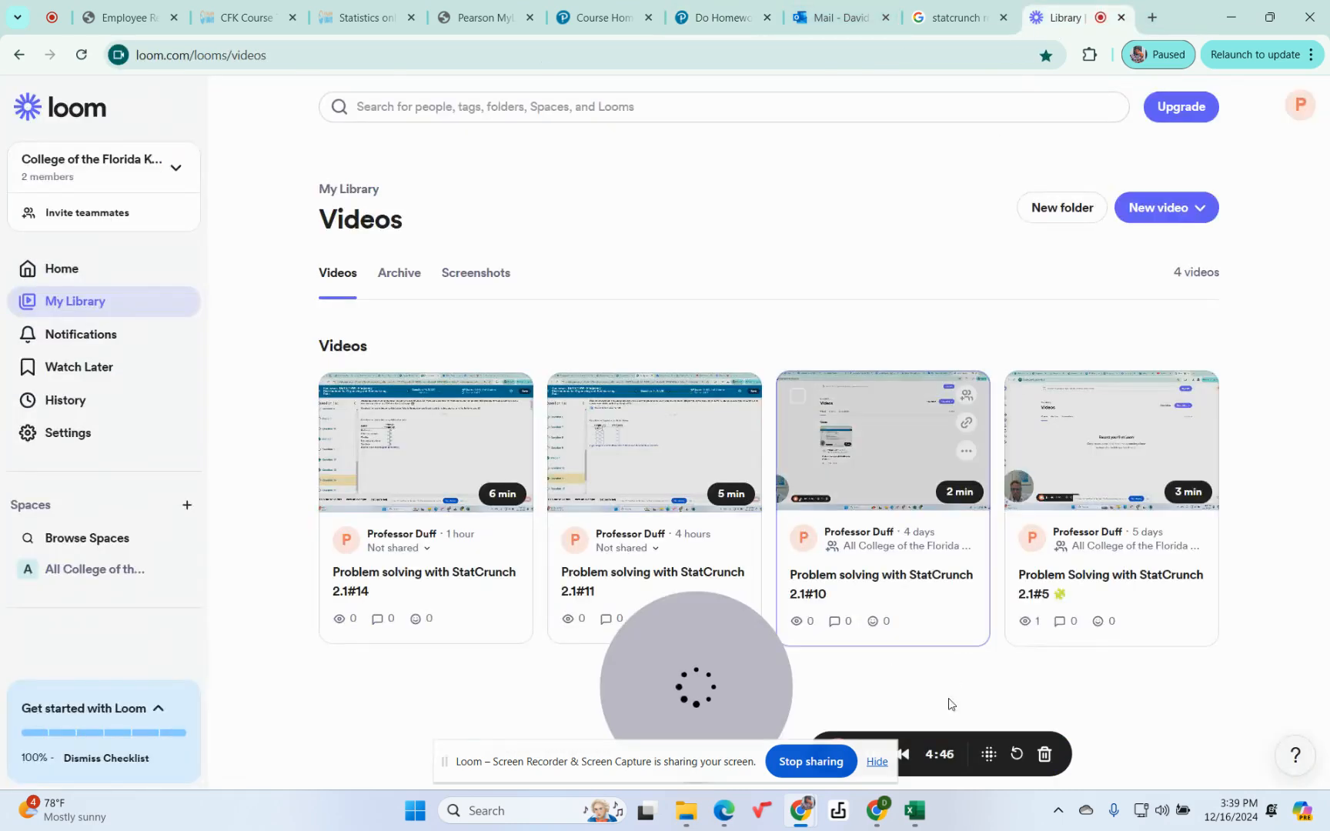